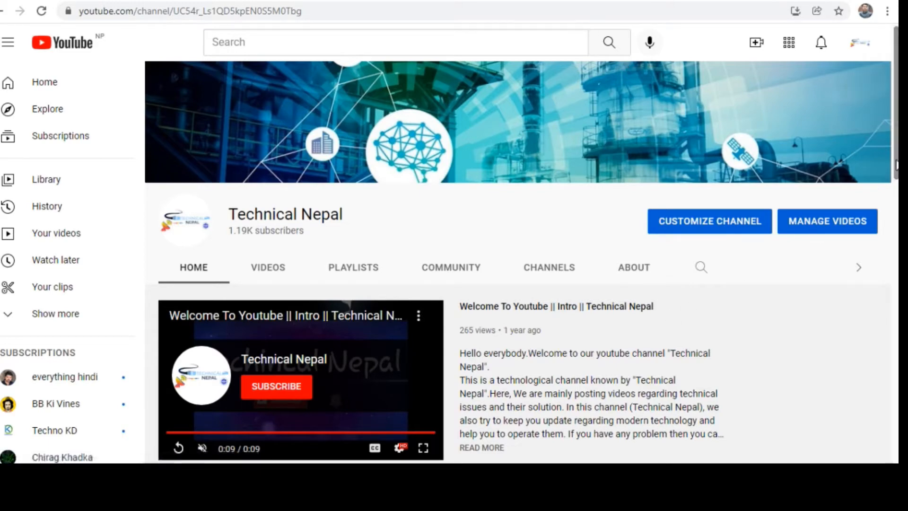
- In a new tab, search Google for 'national identity card nepal pre enrolment portal'
{"action": "left_click_drag", "start_coordinate": [896, 165], "coordinate": [895, 226]}
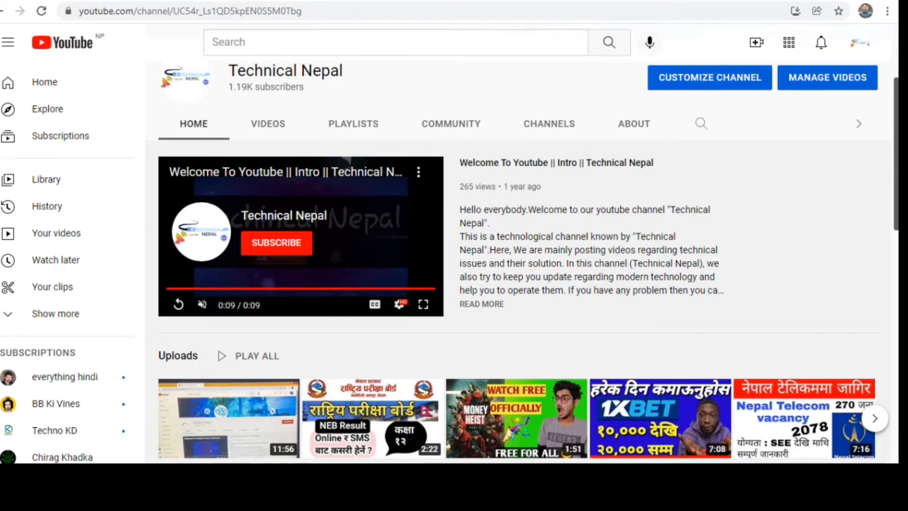
{"action": "key", "text": "ctrl+t"}
{"action": "left_click", "coordinate": [480, 16]}
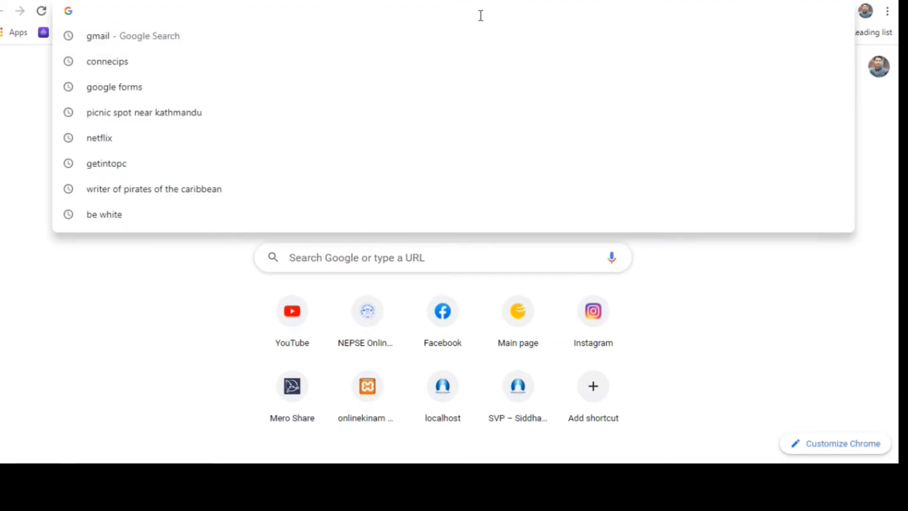
{"action": "type", "text": "nea"}
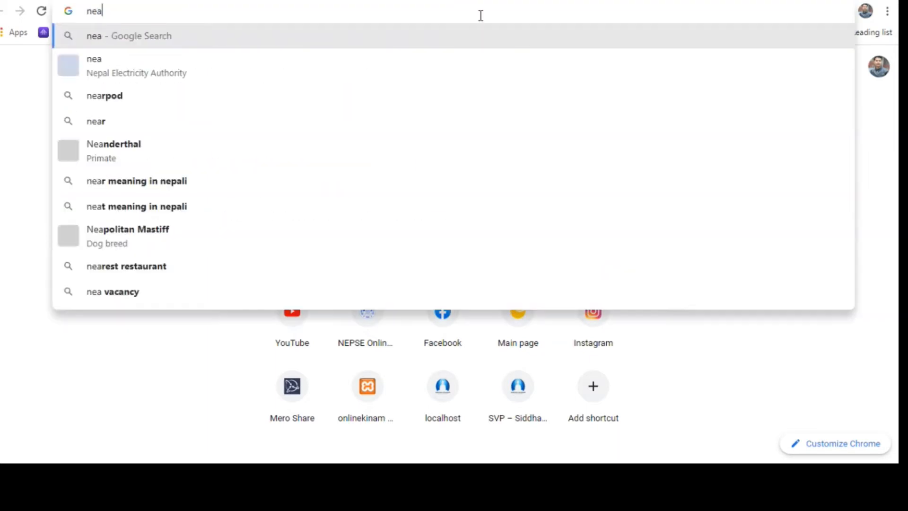
{"action": "type", "text": "tiona"}
{"action": "key", "text": "ctrl+a"}
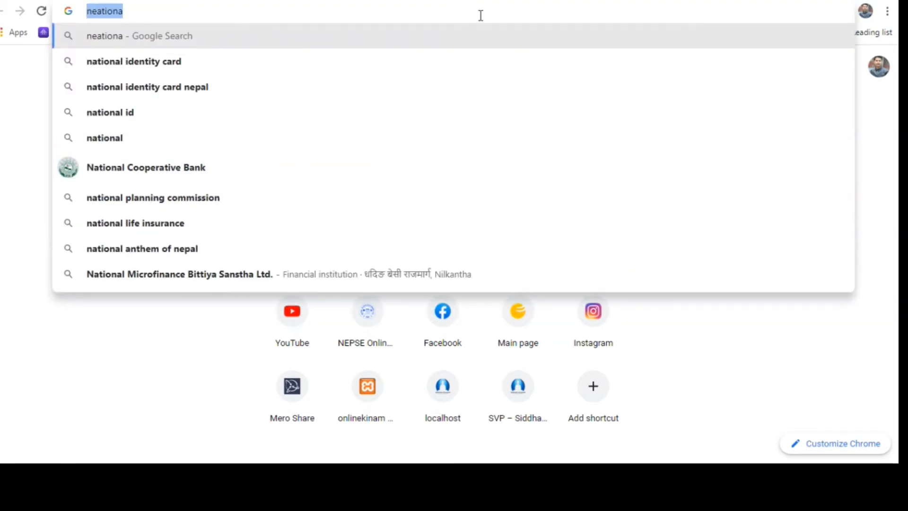
{"action": "key", "text": "BackSpace"}
{"action": "type", "text": "national"}
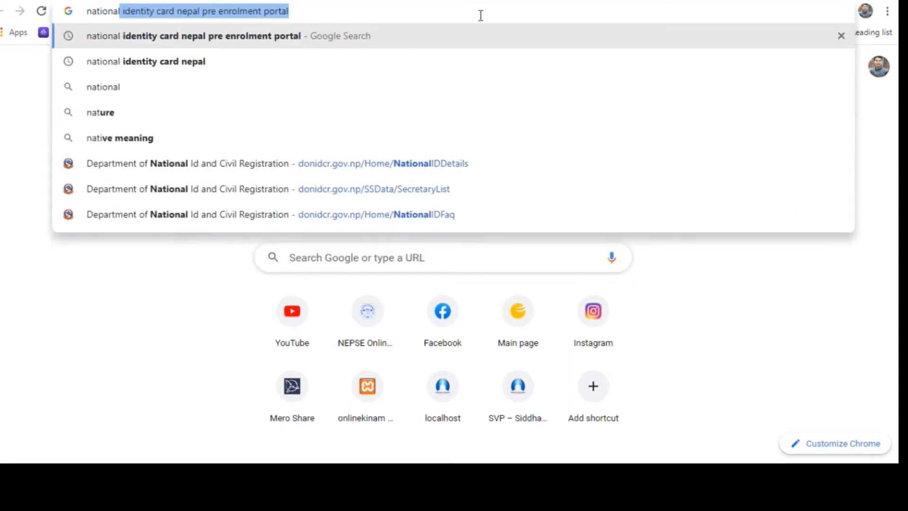
{"action": "type", "text": " identity"}
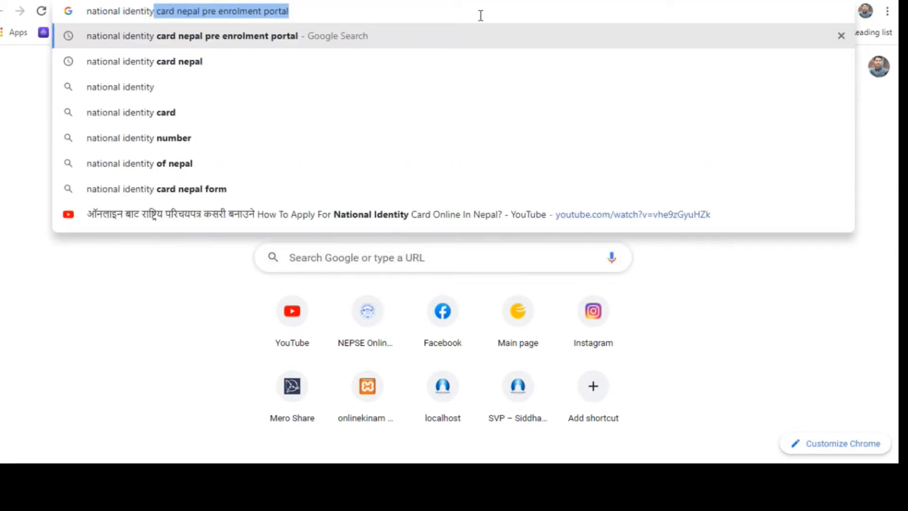
{"action": "type", "text": " card nepal"}
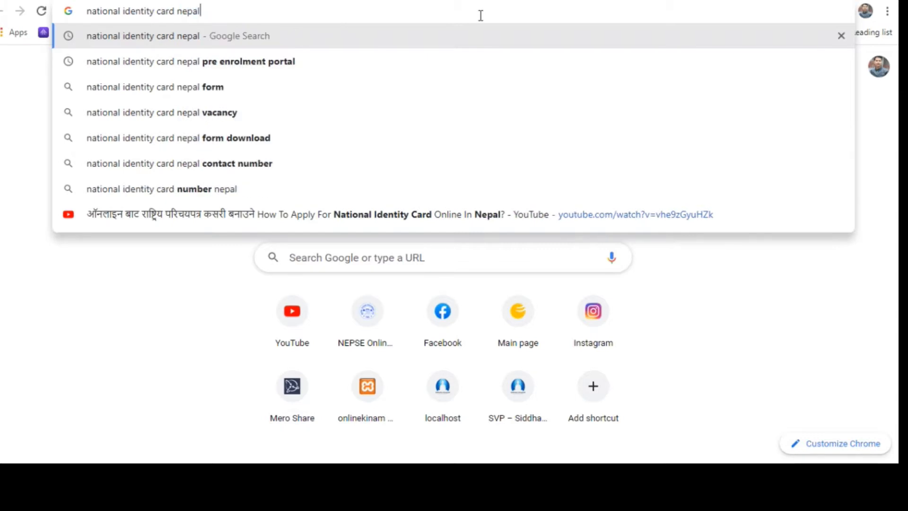
{"action": "key", "text": "BackSpace"}
{"action": "type", "text": "s"}
{"action": "key", "text": "BackSpace"}
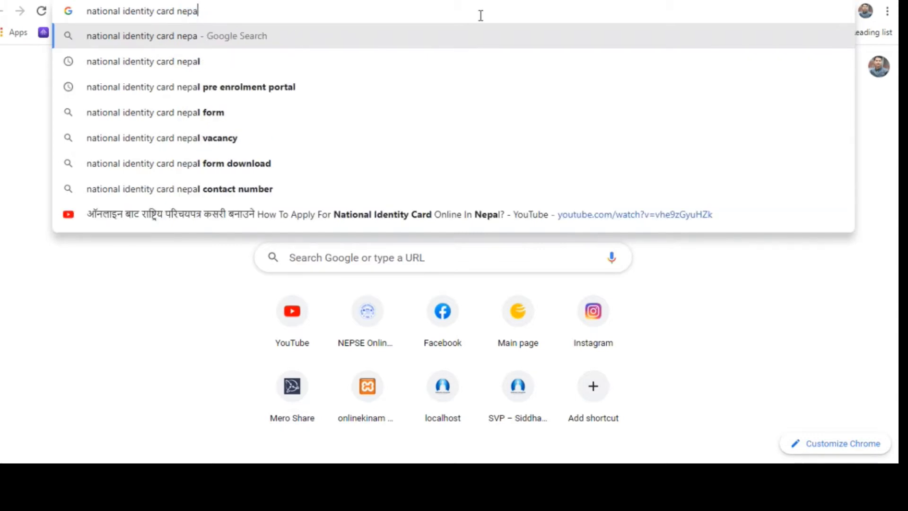
{"action": "type", "text": "l pre "}
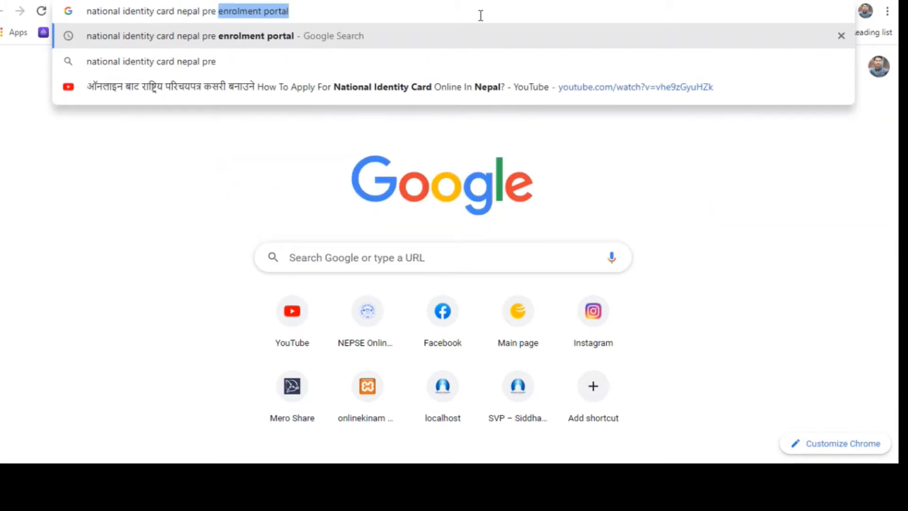
{"action": "type", "text": "enrol"}
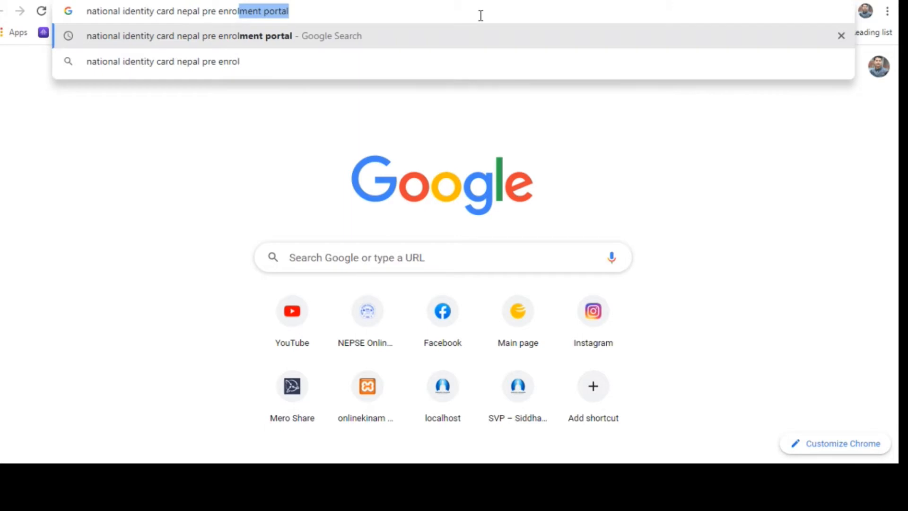
{"action": "key", "text": "Return"}
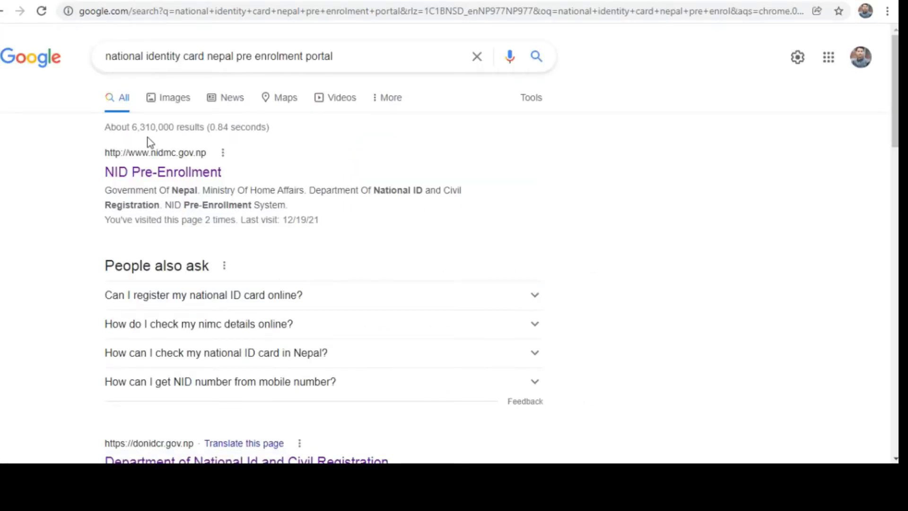
- Open NID Pre-Enrollment, log in as an individual with the saved mobile number, and start entering the OTP
{"action": "left_click", "coordinate": [148, 173]}
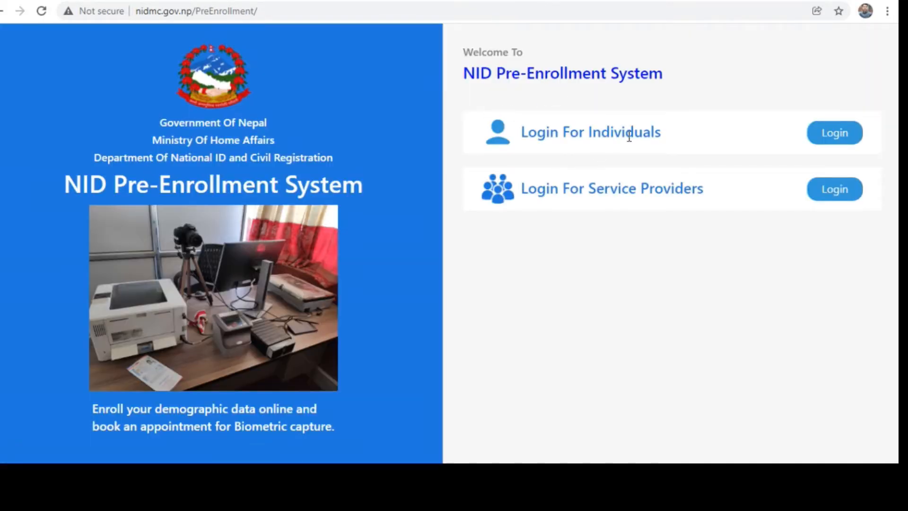
{"action": "left_click", "coordinate": [834, 136]}
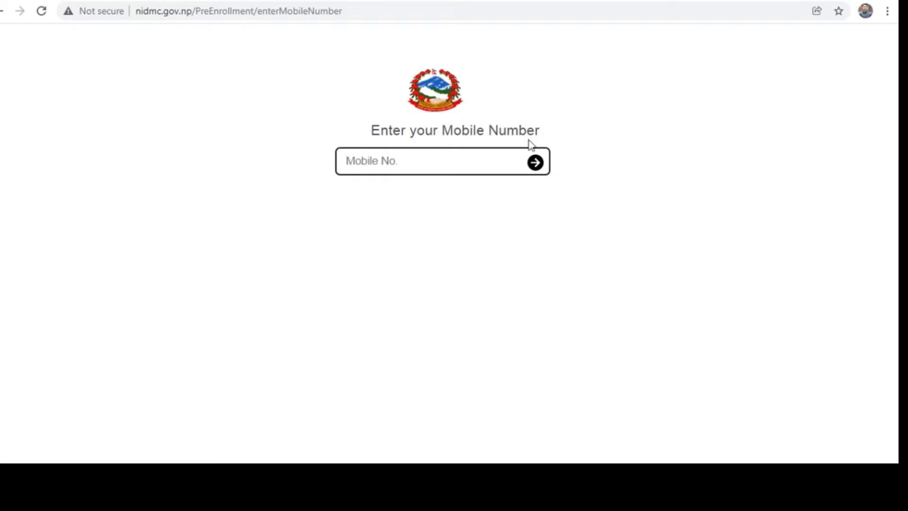
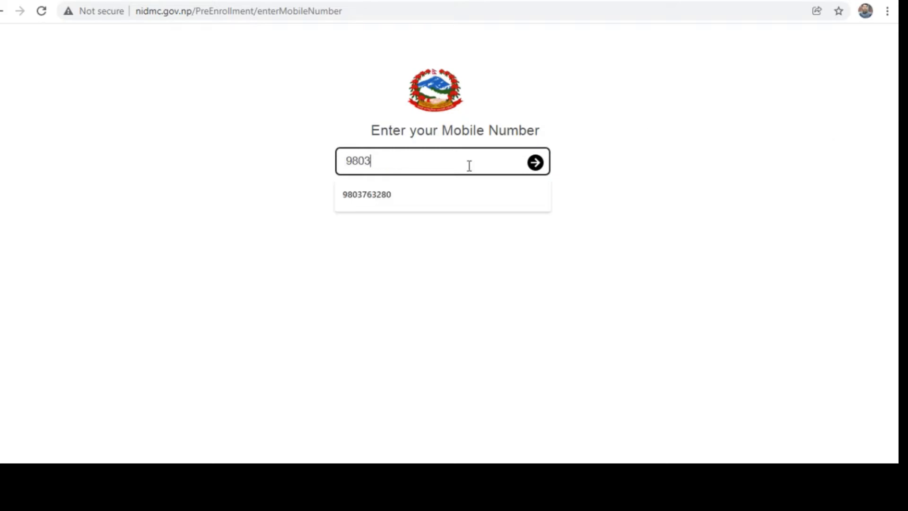
{"action": "left_click", "coordinate": [465, 194]}
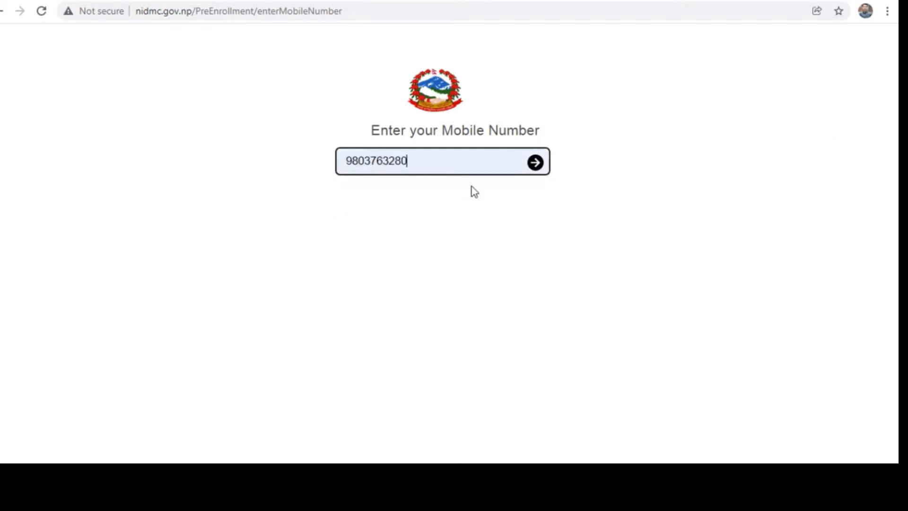
{"action": "left_click", "coordinate": [542, 167]}
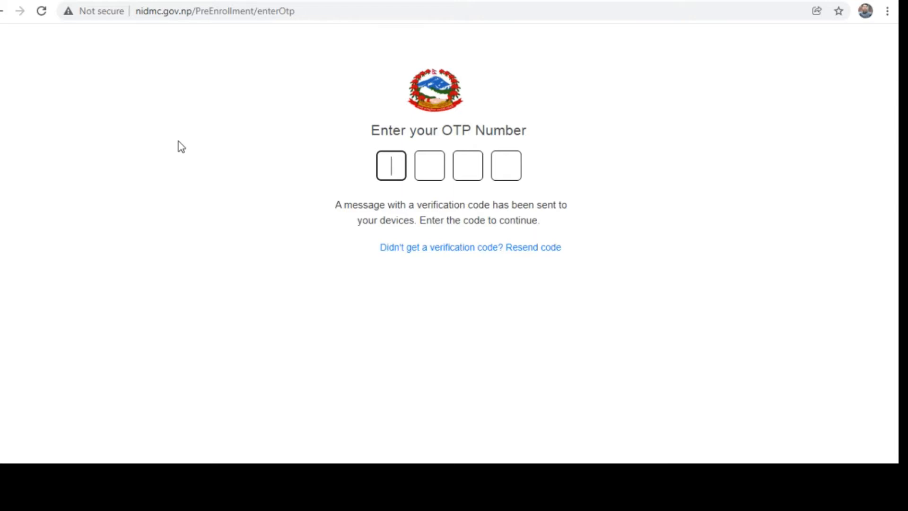
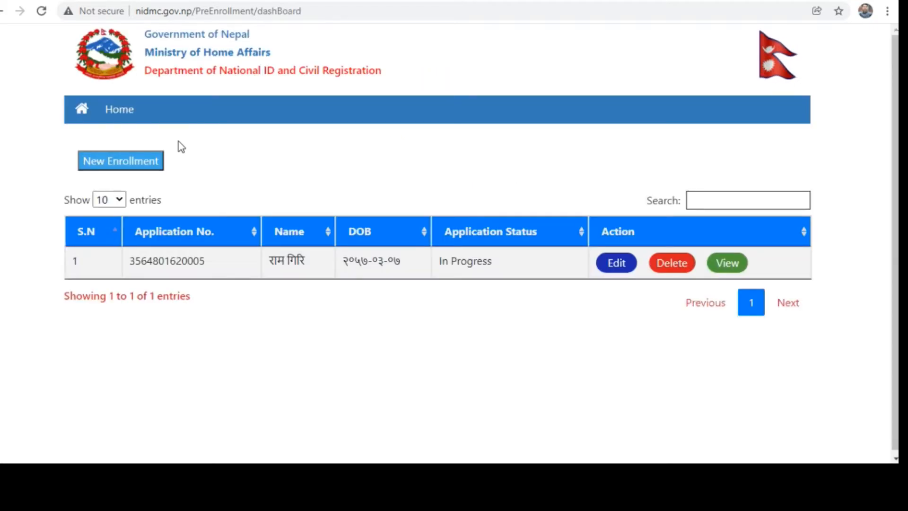
- Start a new enrollment and press Next on the blank form to flag its required Applicant Data fields
{"action": "left_click", "coordinate": [133, 164]}
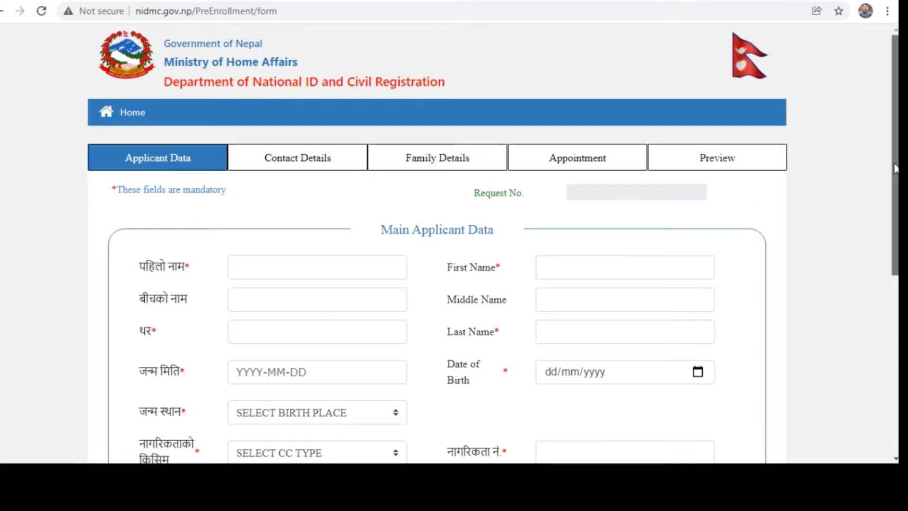
{"action": "left_click_drag", "start_coordinate": [894, 218], "coordinate": [894, 395]}
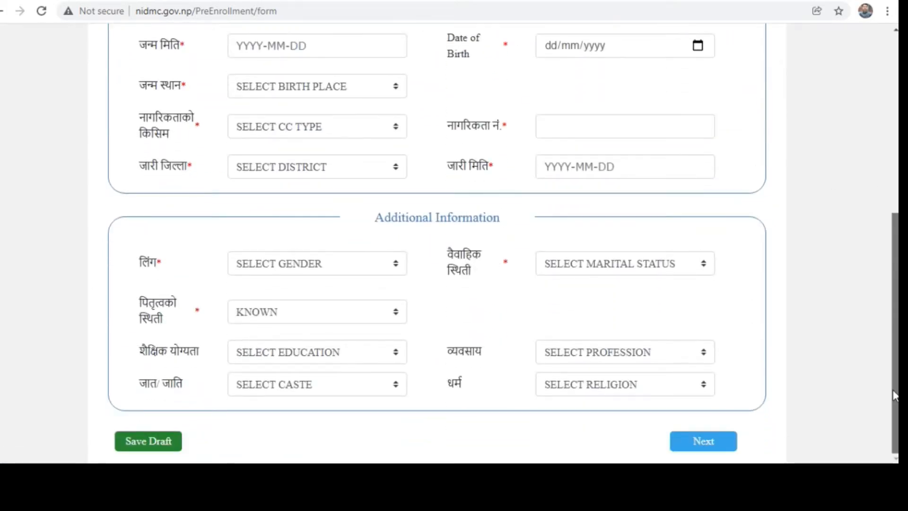
{"action": "left_click", "coordinate": [694, 437]}
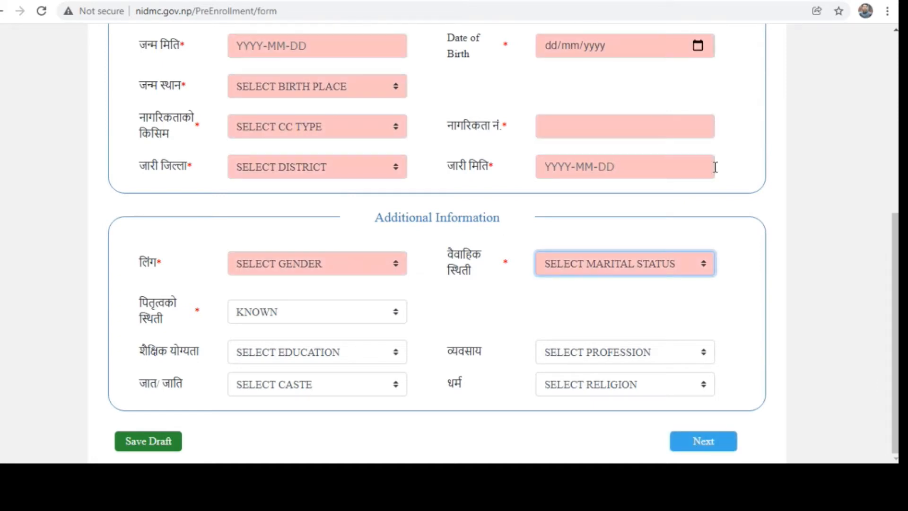
{"action": "scroll", "coordinate": [897, 310], "scroll_direction": "up", "scroll_amount": 6}
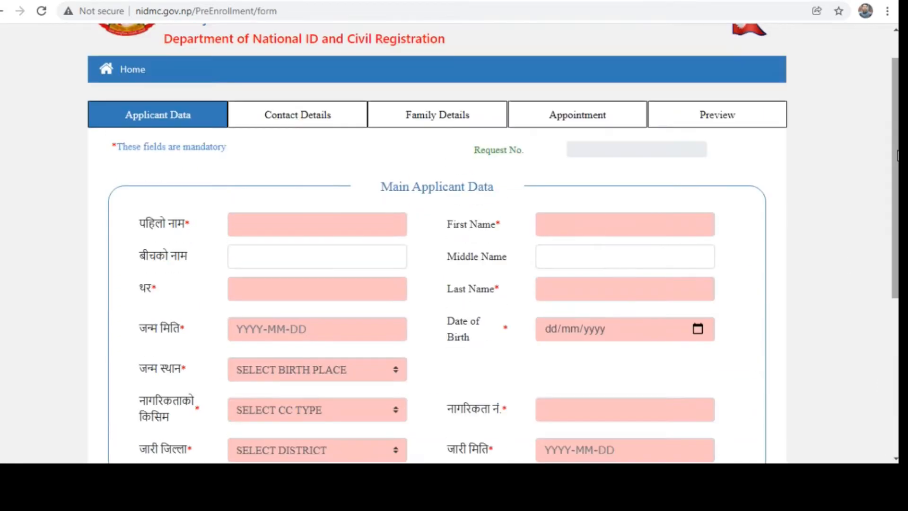
{"action": "left_click", "coordinate": [301, 115]}
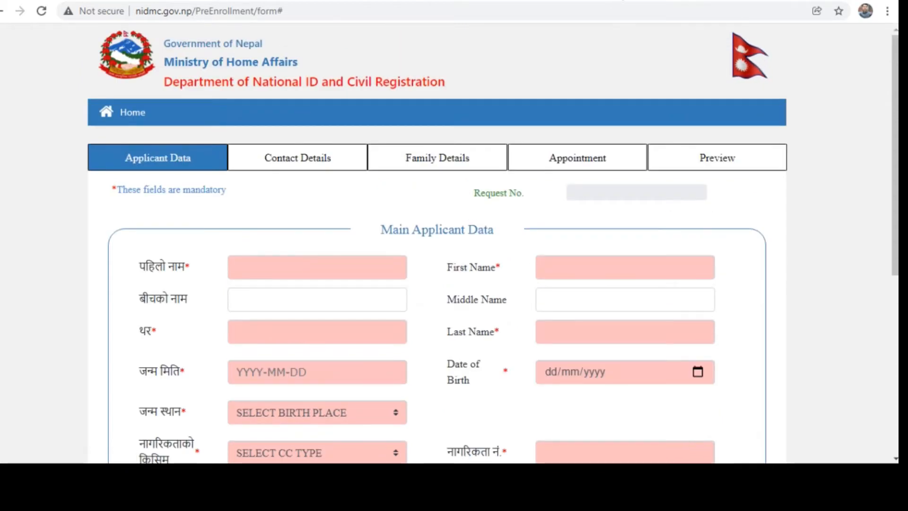
{"action": "left_click", "coordinate": [609, 1]}
- Keep the Sarlahi address copied into the temporary address and advance to Family Details
{"action": "left_click", "coordinate": [444, 1]}
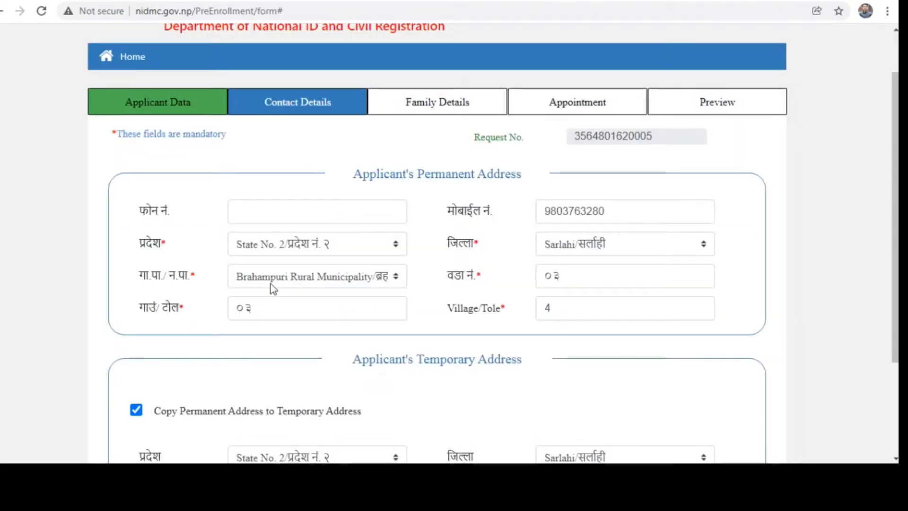
{"action": "left_click", "coordinate": [294, 213]}
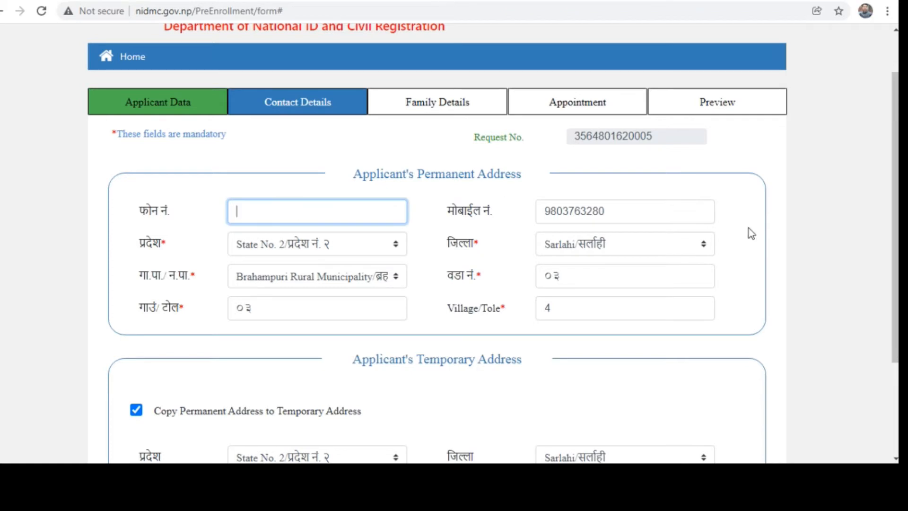
{"action": "scroll", "coordinate": [897, 151], "scroll_direction": "down", "scroll_amount": 1}
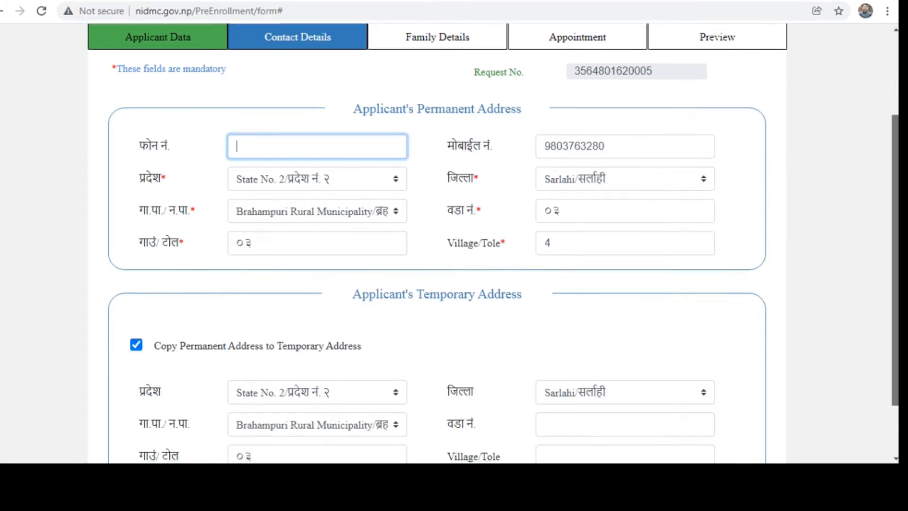
{"action": "scroll", "coordinate": [454, 237], "scroll_direction": "down", "scroll_amount": 2}
{"action": "left_click", "coordinate": [722, 450]}
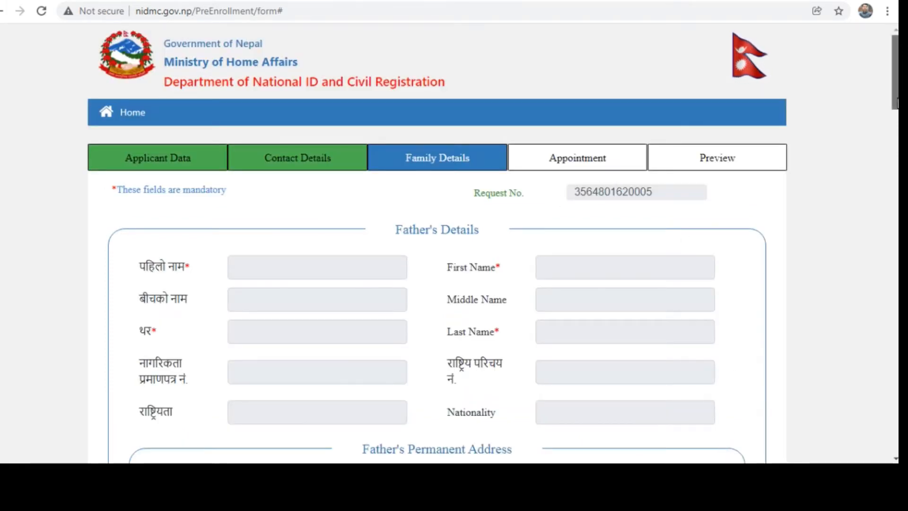
{"action": "scroll", "coordinate": [897, 103], "scroll_direction": "down", "scroll_amount": 3}
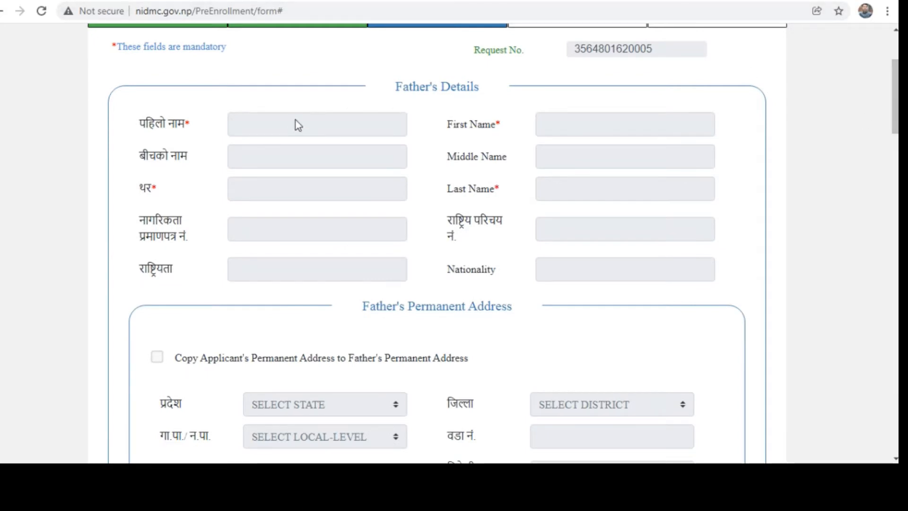
{"action": "scroll", "coordinate": [895, 95], "scroll_direction": "up", "scroll_amount": 3}
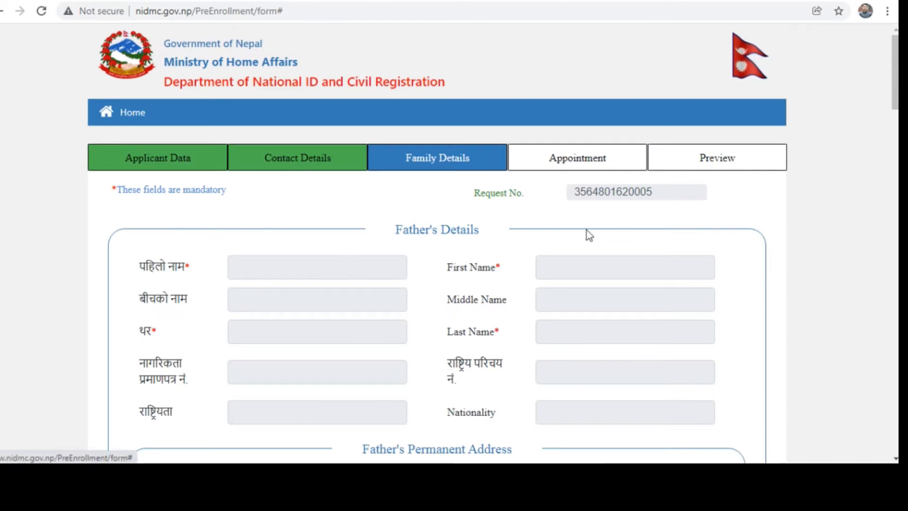
{"action": "left_click_drag", "start_coordinate": [894, 110], "coordinate": [895, 218]}
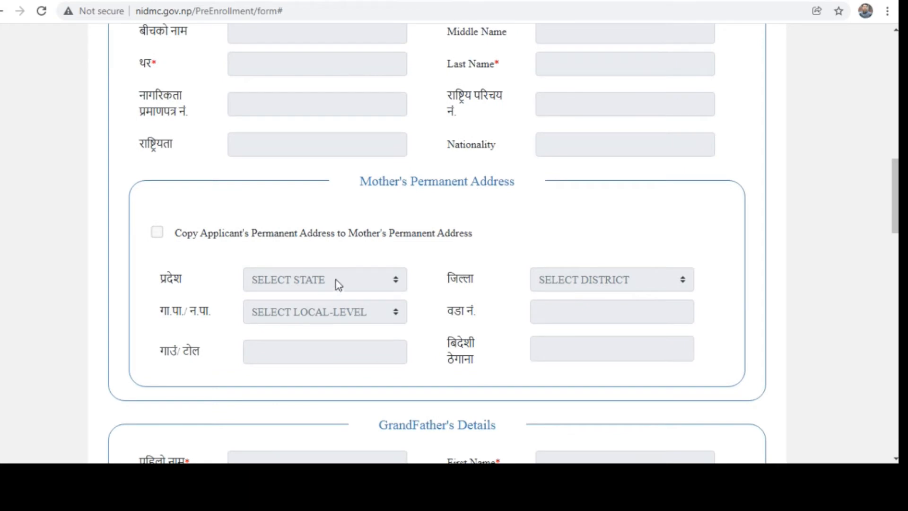
{"action": "left_click_drag", "start_coordinate": [895, 196], "coordinate": [895, 72]}
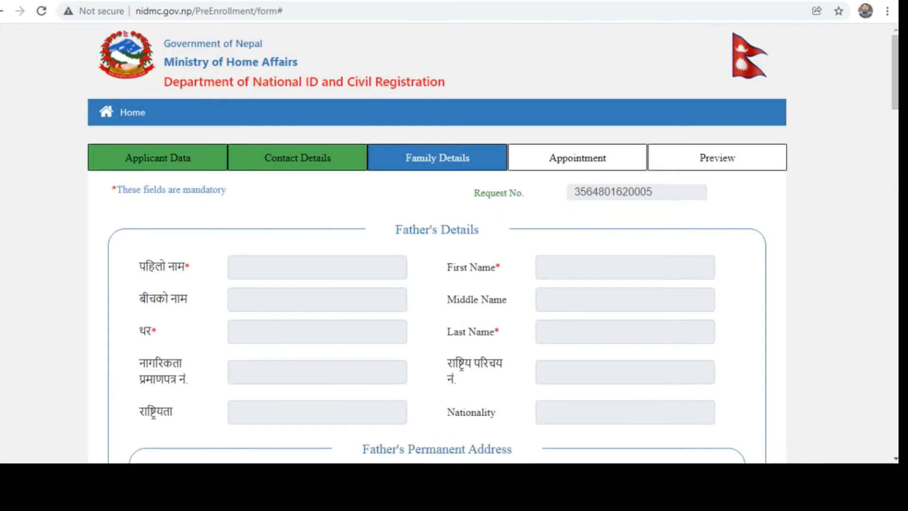
- Reload with form resubmission, go Home, and choose Edit on the In Progress application
{"action": "left_click", "coordinate": [37, 14]}
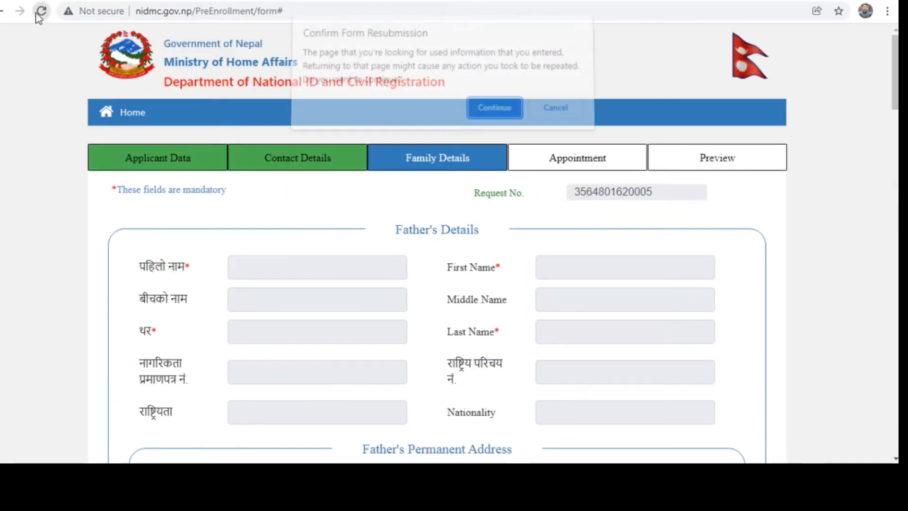
{"action": "left_click", "coordinate": [487, 119]}
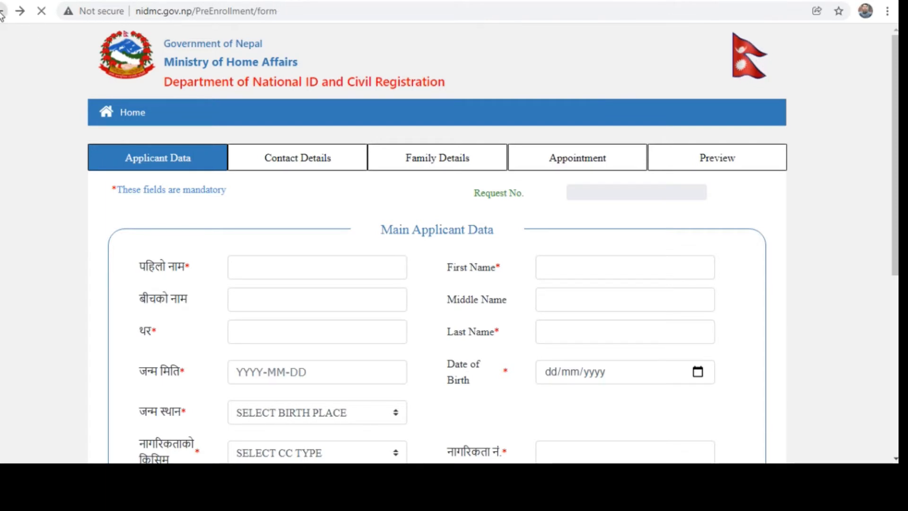
{"action": "left_click", "coordinate": [1, 13]}
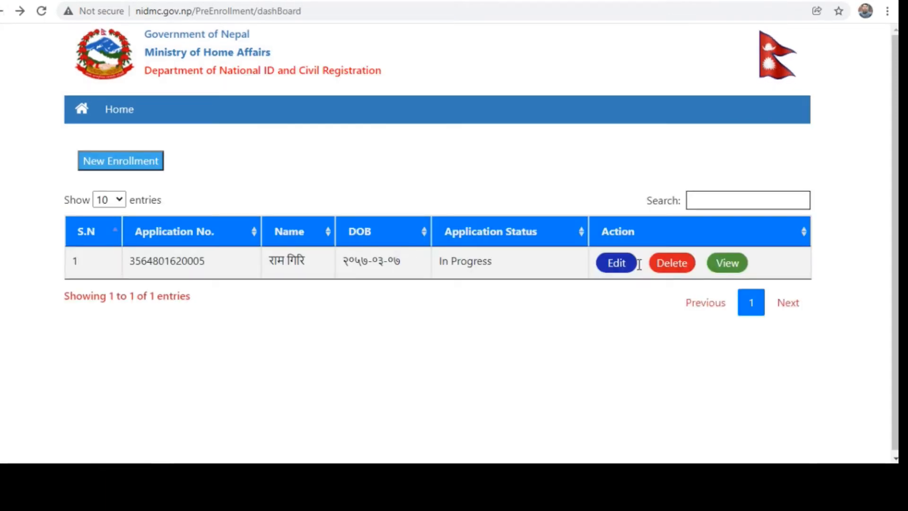
{"action": "left_click", "coordinate": [615, 263]}
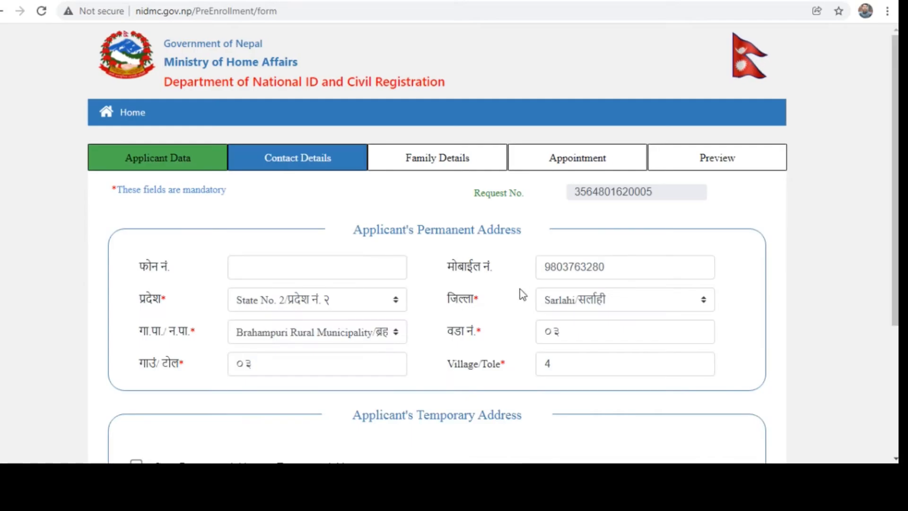
- Advance from Contact Details to Family Details and scroll down to the Guardian's Details section
{"action": "left_click", "coordinate": [332, 263]}
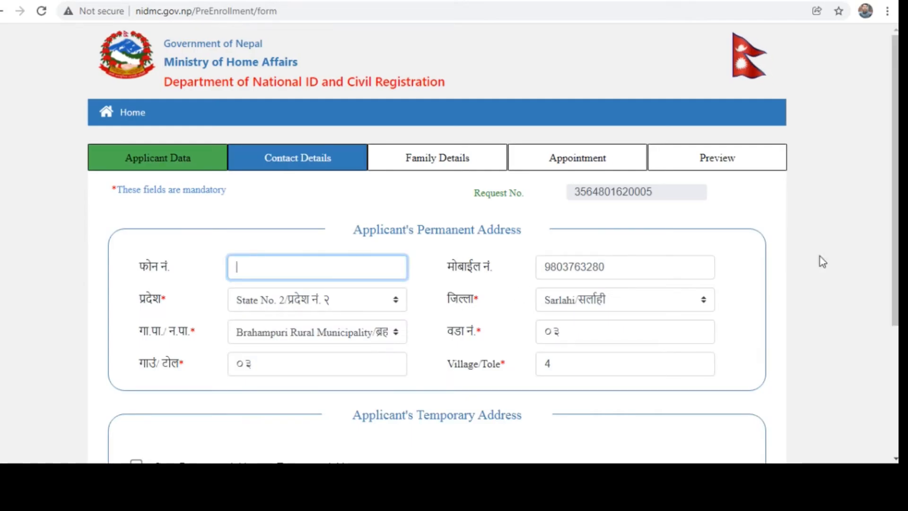
{"action": "scroll", "coordinate": [897, 354], "scroll_direction": "down", "scroll_amount": 4}
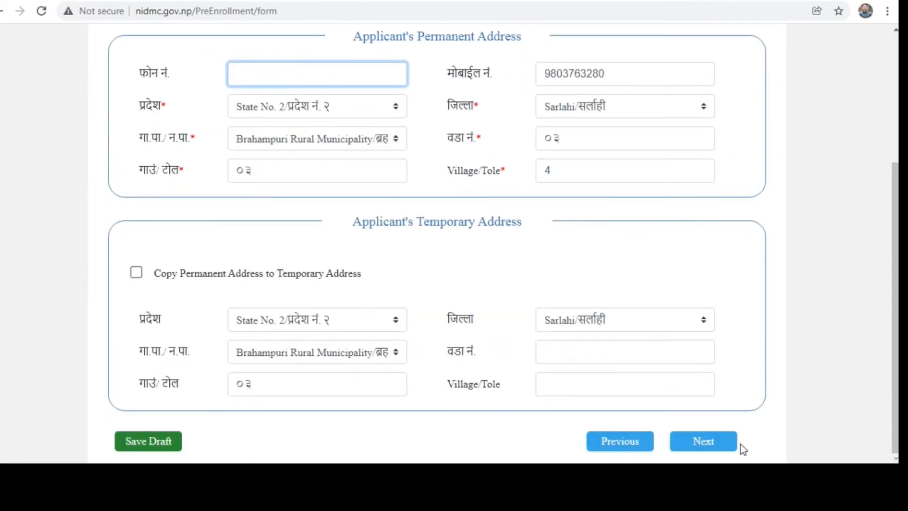
{"action": "left_click", "coordinate": [711, 446]}
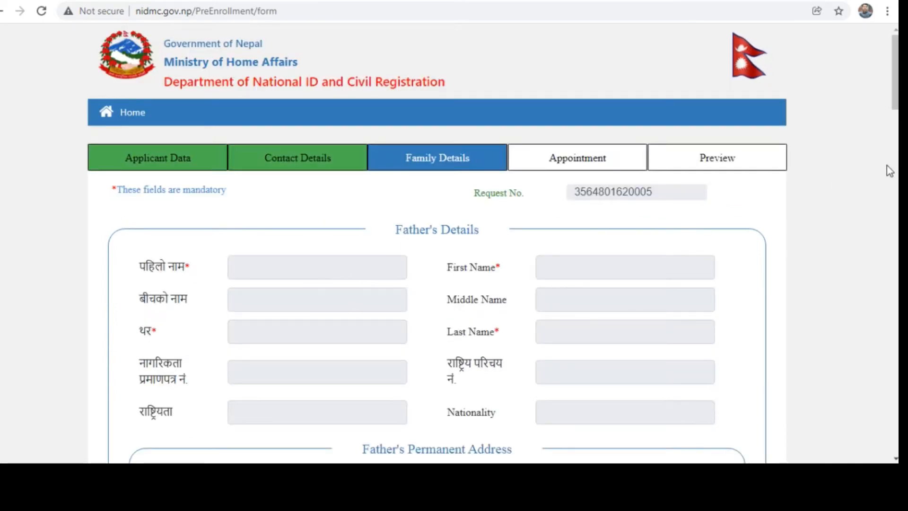
{"action": "scroll", "coordinate": [897, 355], "scroll_direction": "down", "scroll_amount": 20}
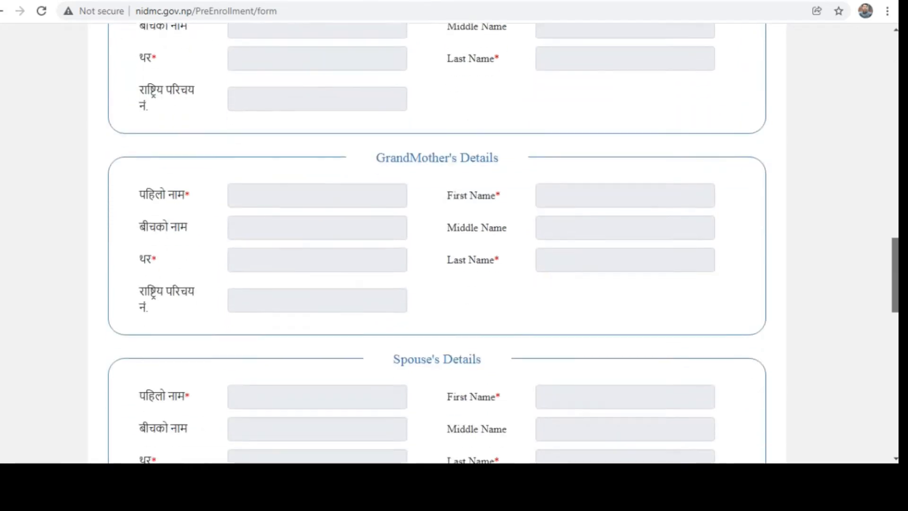
{"action": "left_click_drag", "start_coordinate": [897, 354], "coordinate": [895, 402]}
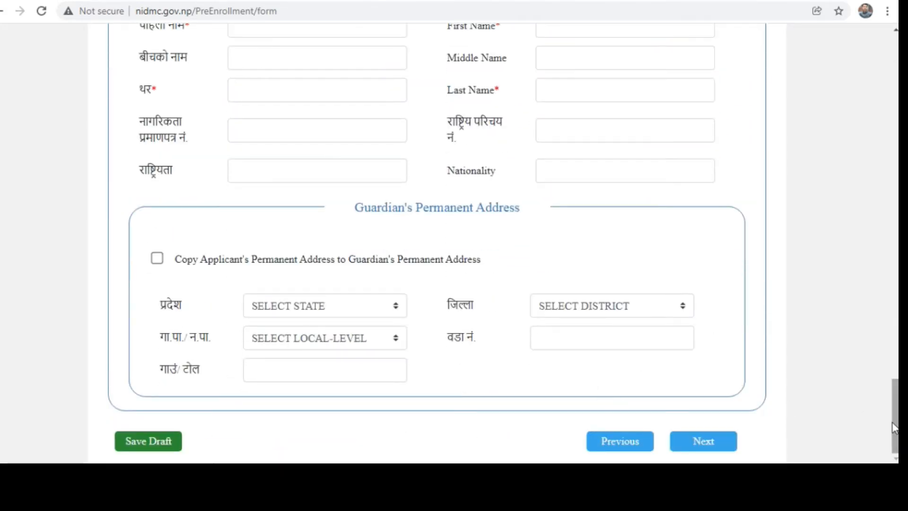
{"action": "left_click_drag", "start_coordinate": [895, 427], "coordinate": [895, 387]}
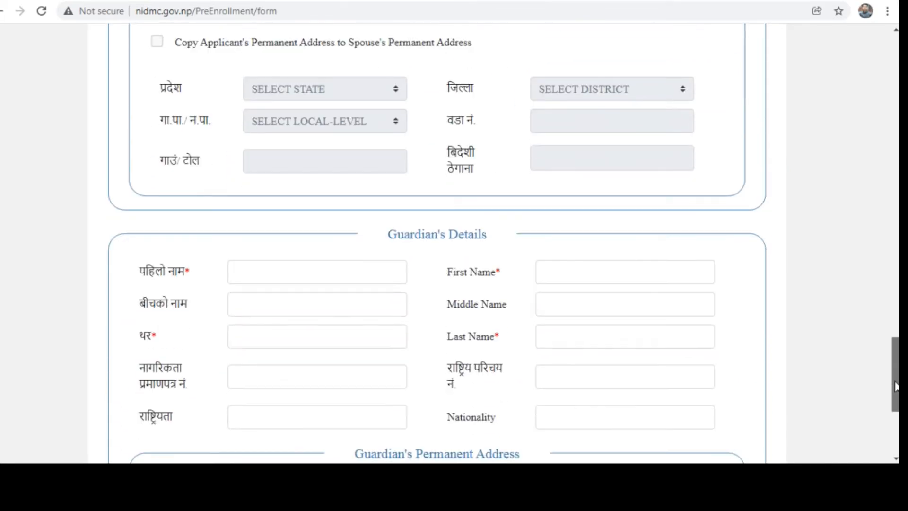
- Enter the guardian's first name and surname in both Nepali and English
{"action": "left_click", "coordinate": [325, 275]}
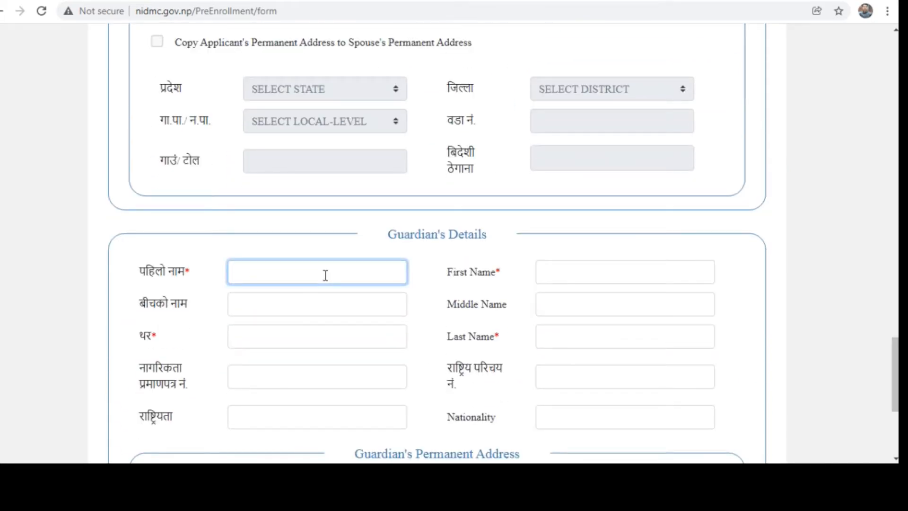
{"action": "left_click", "coordinate": [541, 273]}
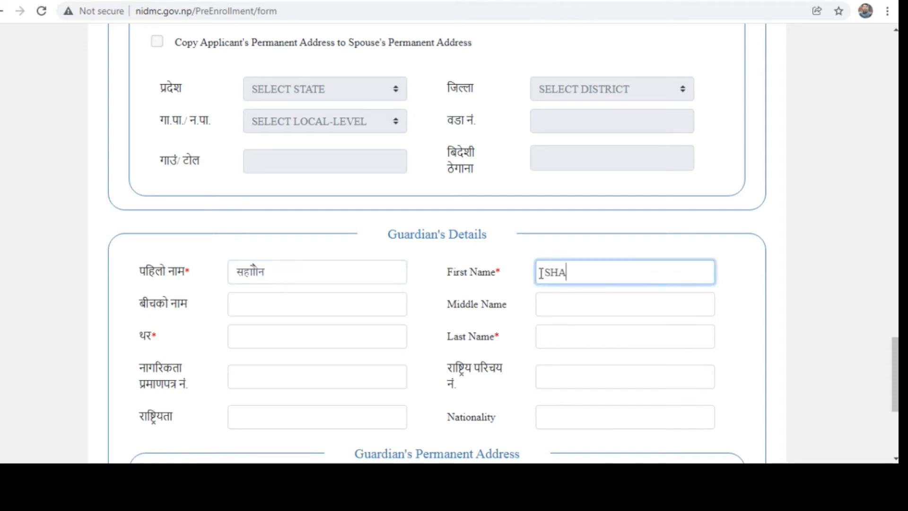
{"action": "left_click", "coordinate": [596, 340]}
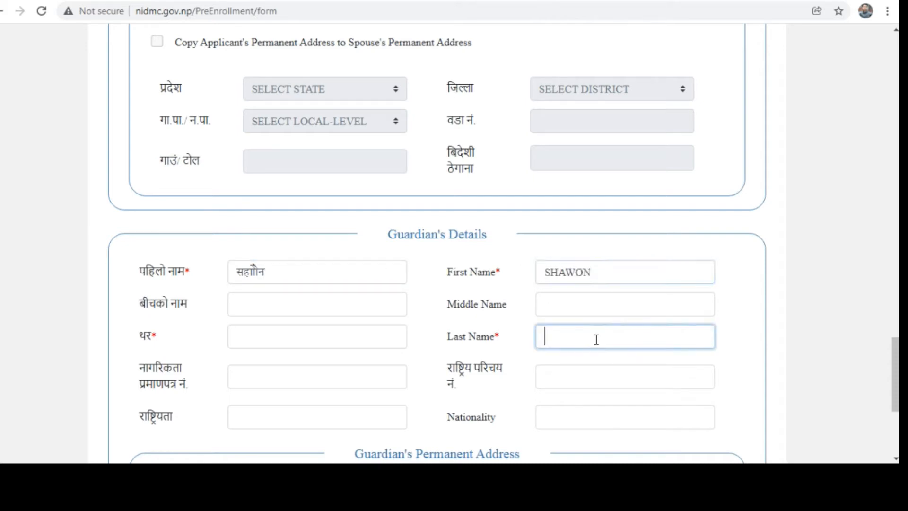
{"action": "left_click", "coordinate": [261, 329]}
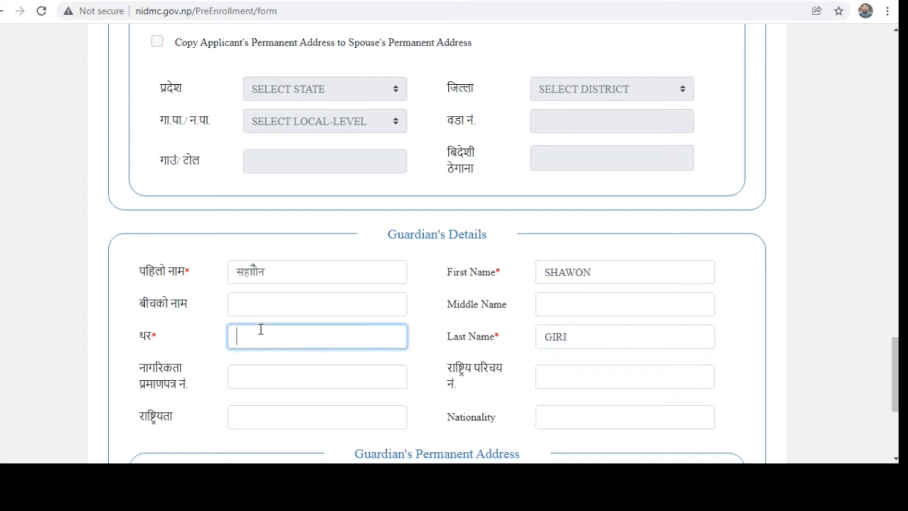
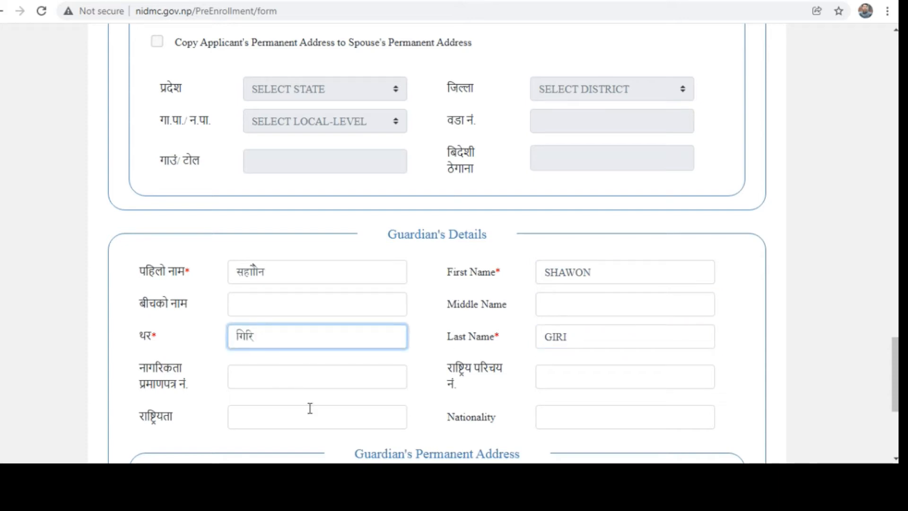
- Fill the guardian's citizenship certificate number and NEPALI nationality, and copy the applicant's permanent address
{"action": "left_click", "coordinate": [325, 382]}
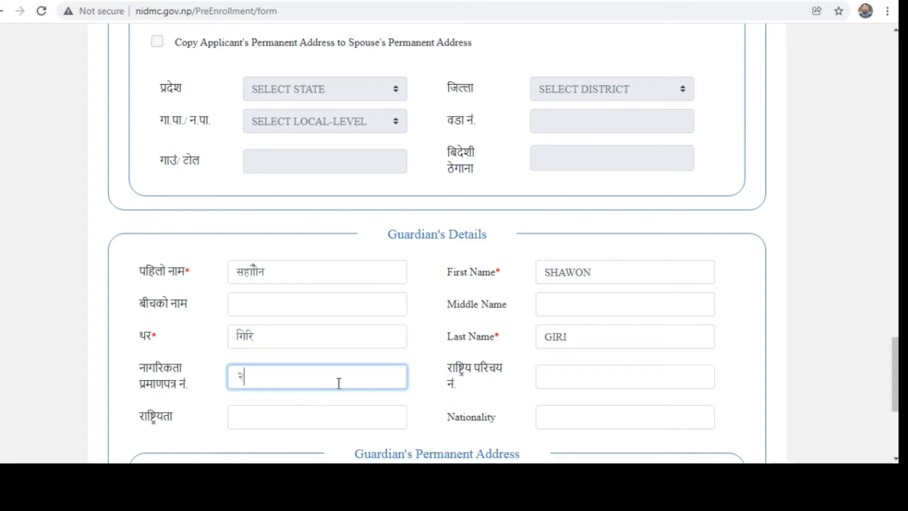
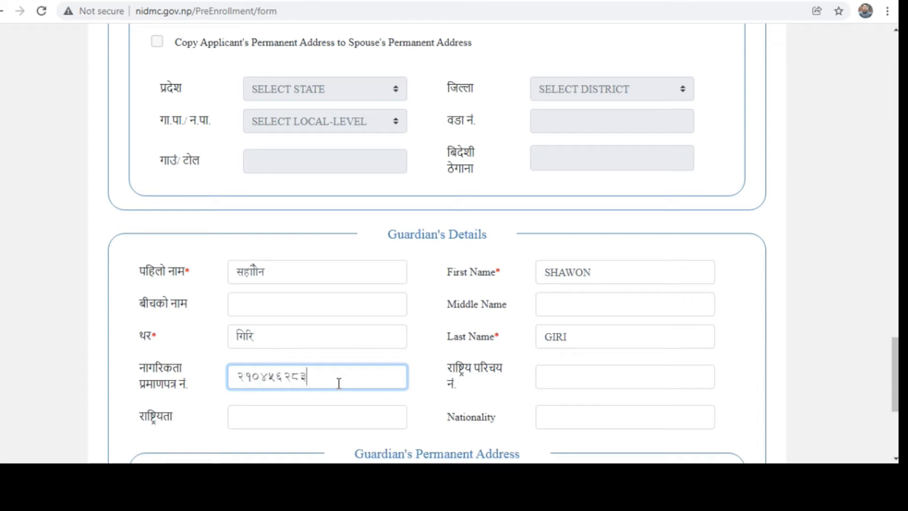
{"action": "left_click", "coordinate": [313, 416]}
{"action": "type", "text": "नेपालिन"}
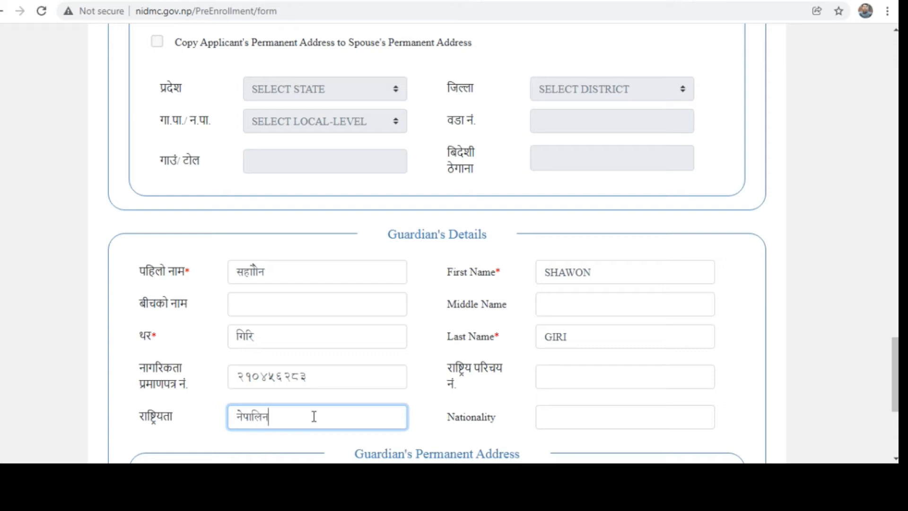
{"action": "key", "text": "BackSpace"}
{"action": "key", "text": "BackSpace"}
{"action": "key", "text": "BackSpace"}
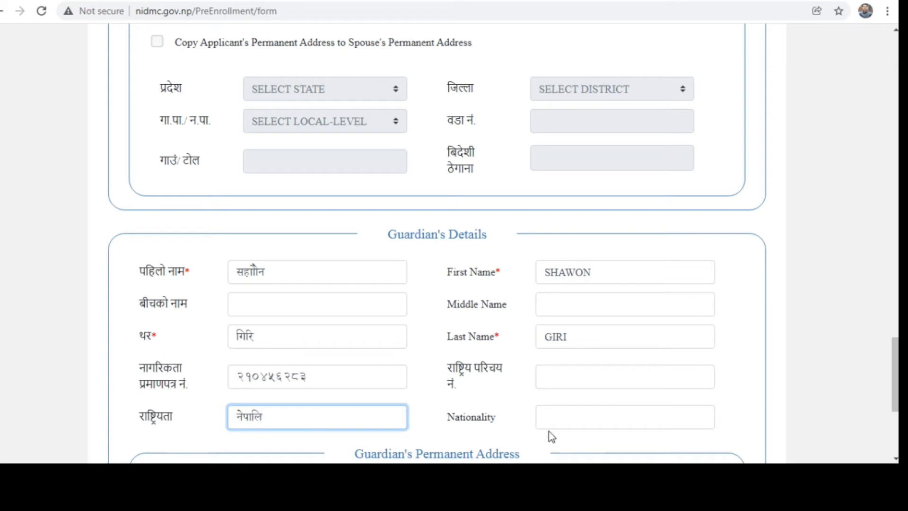
{"action": "left_click", "coordinate": [563, 421]}
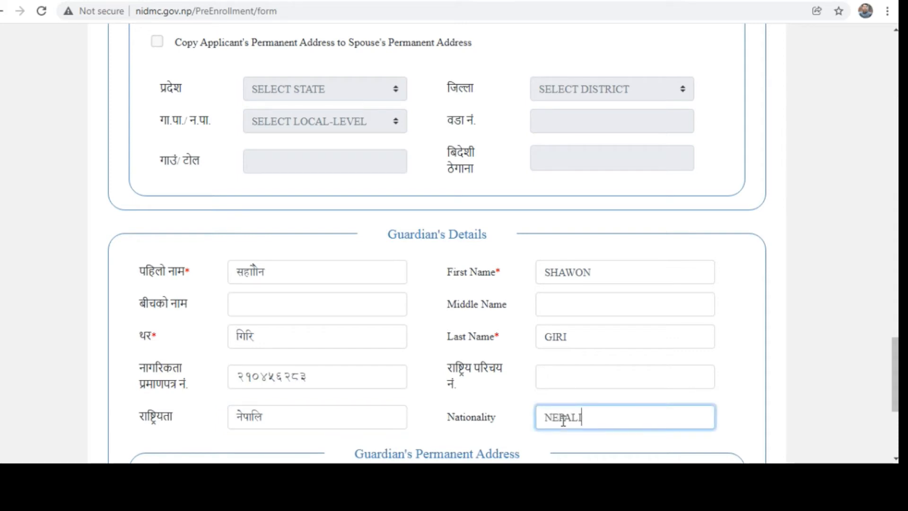
{"action": "scroll", "coordinate": [290, 264], "scroll_direction": "down", "scroll_amount": 5}
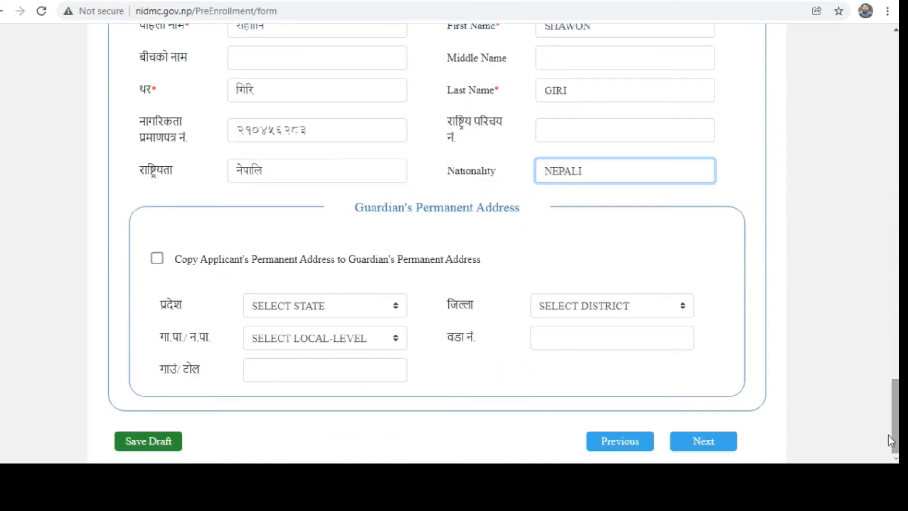
{"action": "left_click", "coordinate": [157, 258]}
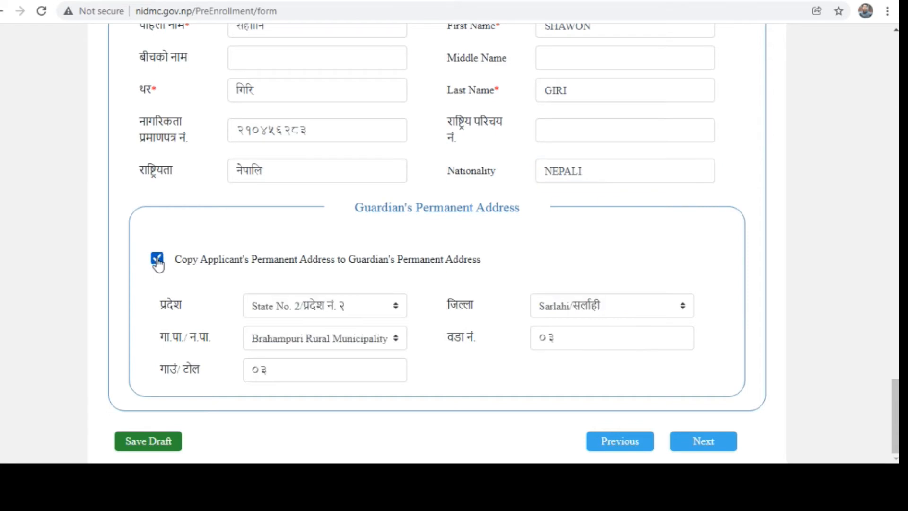
- On the Appointment step, choose State No. 2, Saptari, Mahadeva Rural Municipality, ward ८
{"action": "left_click", "coordinate": [688, 440]}
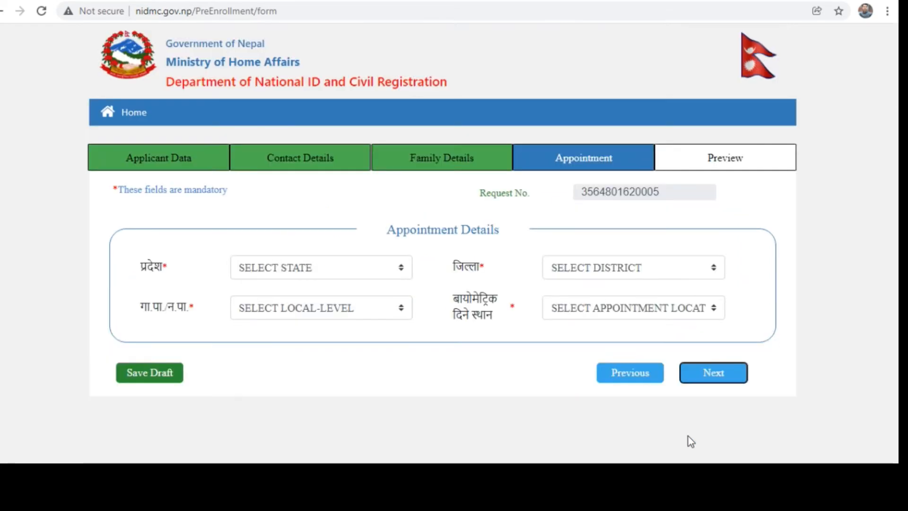
{"action": "left_click", "coordinate": [294, 274]}
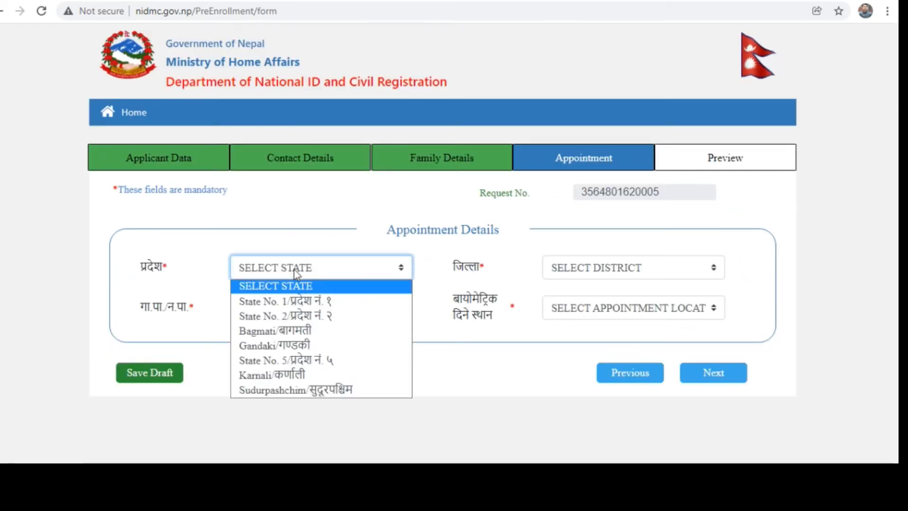
{"action": "left_click", "coordinate": [294, 314]}
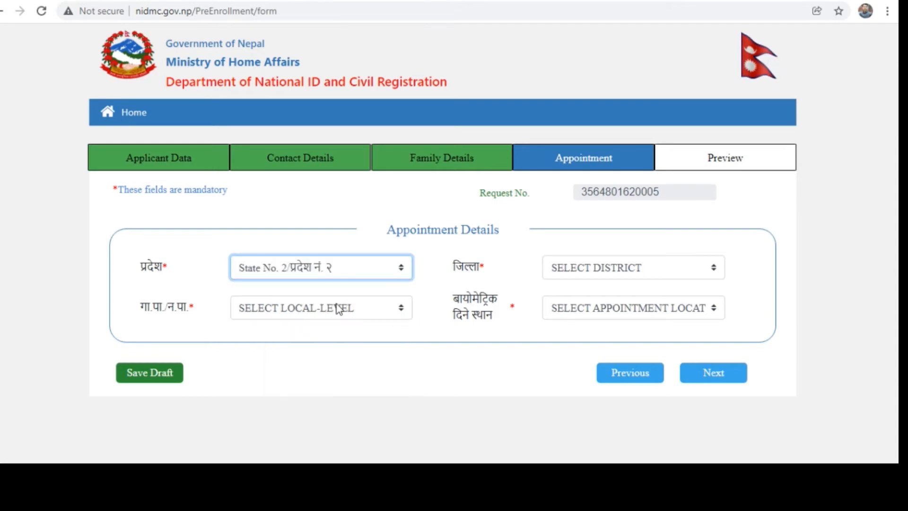
{"action": "left_click", "coordinate": [337, 308]}
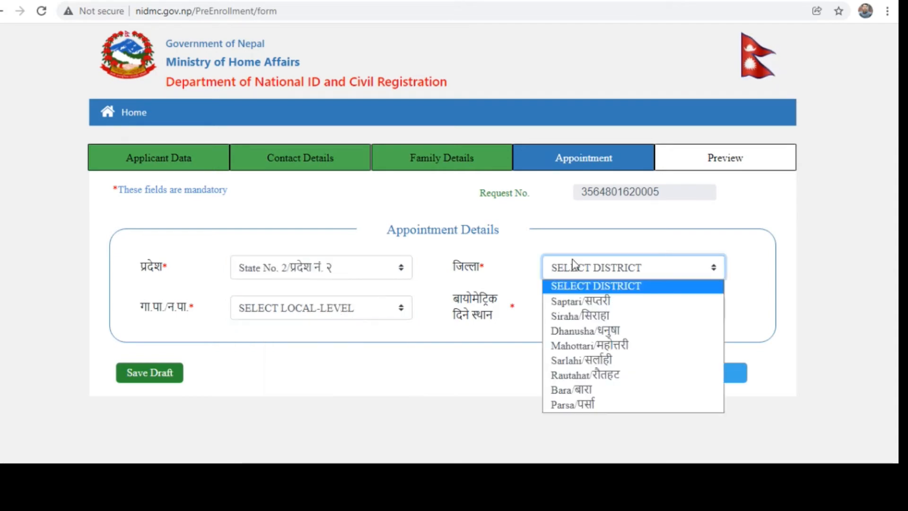
{"action": "left_click", "coordinate": [563, 304]}
{"action": "left_click", "coordinate": [343, 308]}
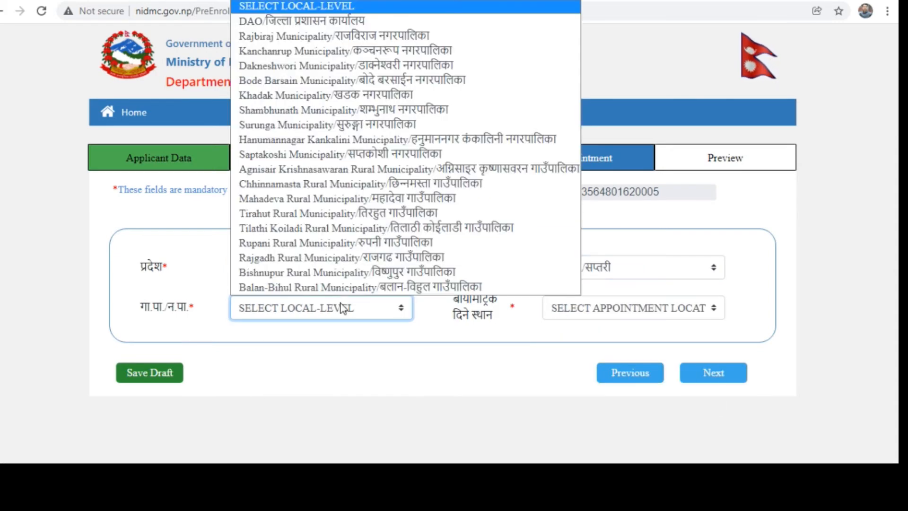
{"action": "left_click", "coordinate": [367, 203]}
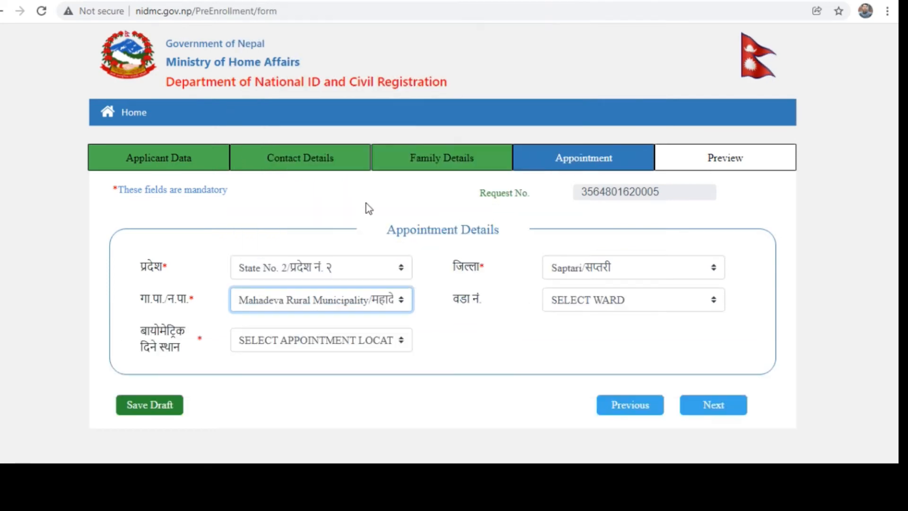
{"action": "left_click", "coordinate": [641, 309]}
{"action": "left_click", "coordinate": [580, 134]}
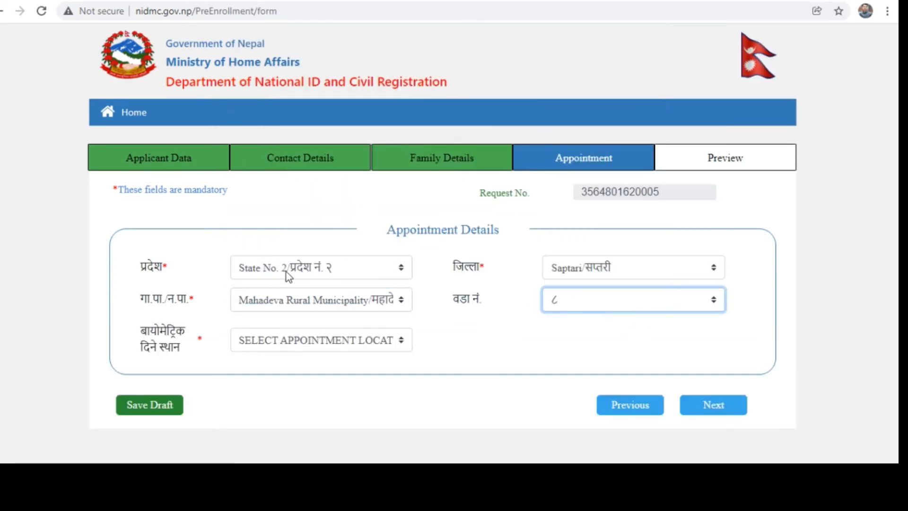
- Check the appointment location choices, keep Mahadeva as local level, and reopen the district list
{"action": "left_click", "coordinate": [298, 348]}
{"action": "left_click", "coordinate": [331, 336]}
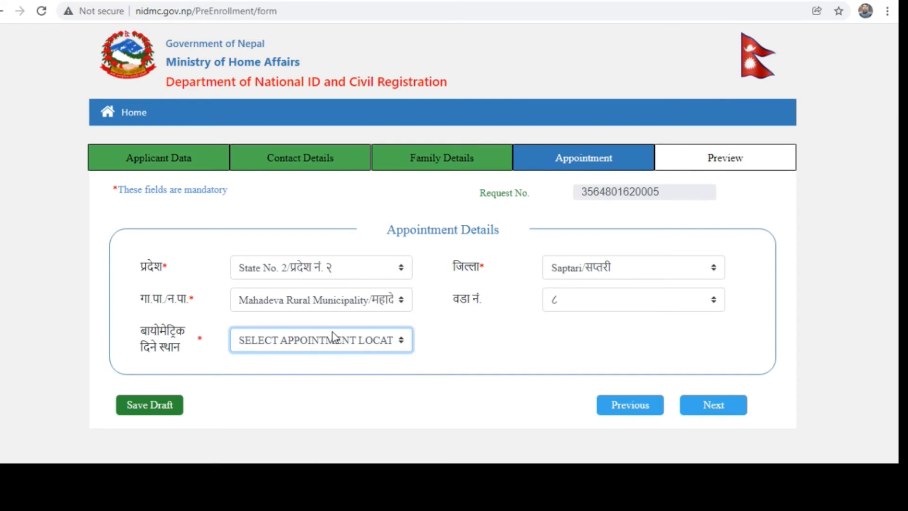
{"action": "left_click", "coordinate": [333, 337]}
{"action": "left_click", "coordinate": [334, 337]}
{"action": "left_click", "coordinate": [345, 308]}
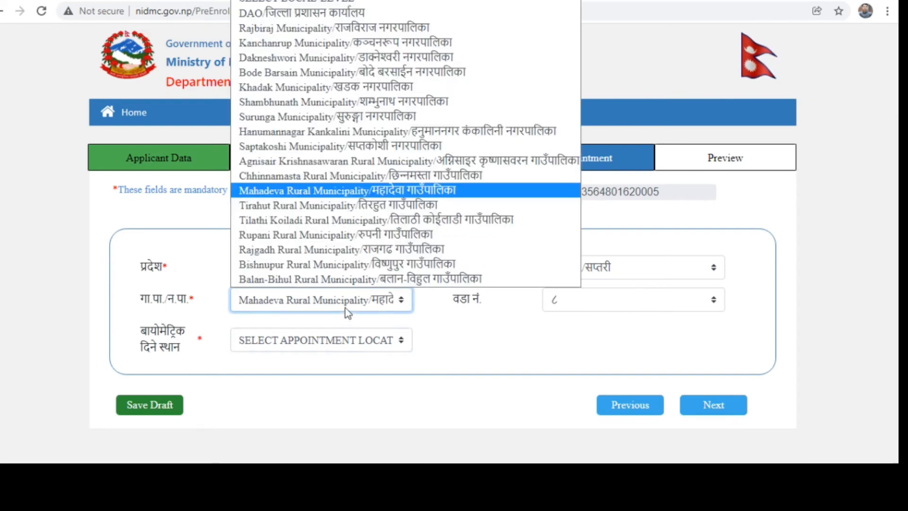
{"action": "left_click", "coordinate": [614, 259]}
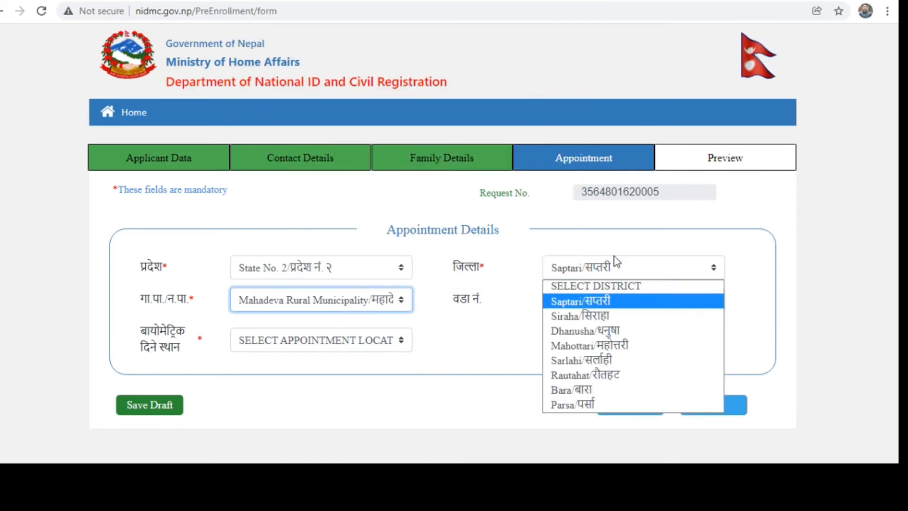
- Change the appointment address to Bagmati, Bhaktapur, Changunarayan Municipality, ward २
{"action": "left_click", "coordinate": [338, 273]}
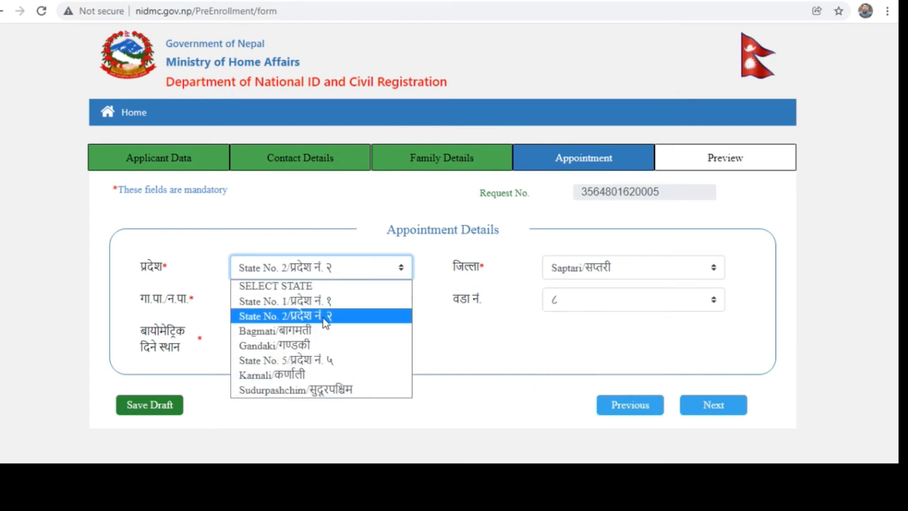
{"action": "left_click", "coordinate": [326, 332]}
{"action": "left_click", "coordinate": [590, 267]}
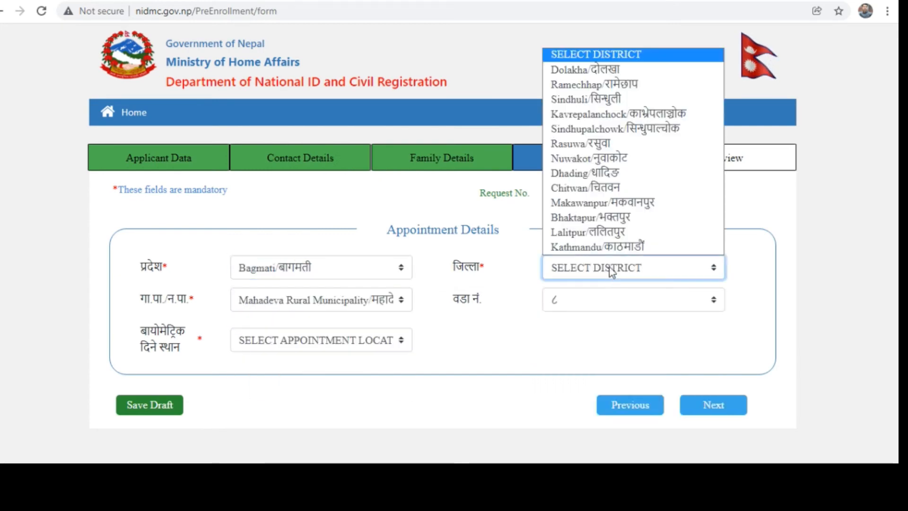
{"action": "left_click", "coordinate": [627, 220]}
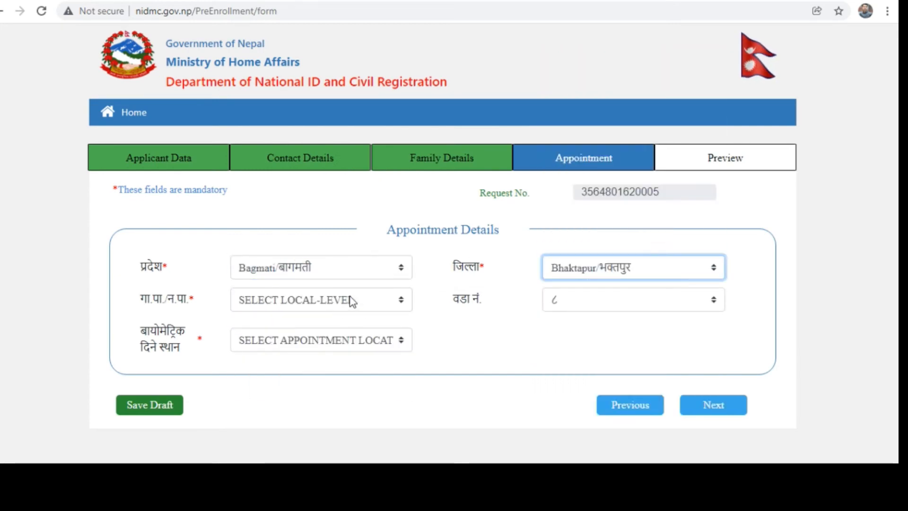
{"action": "left_click", "coordinate": [351, 301]}
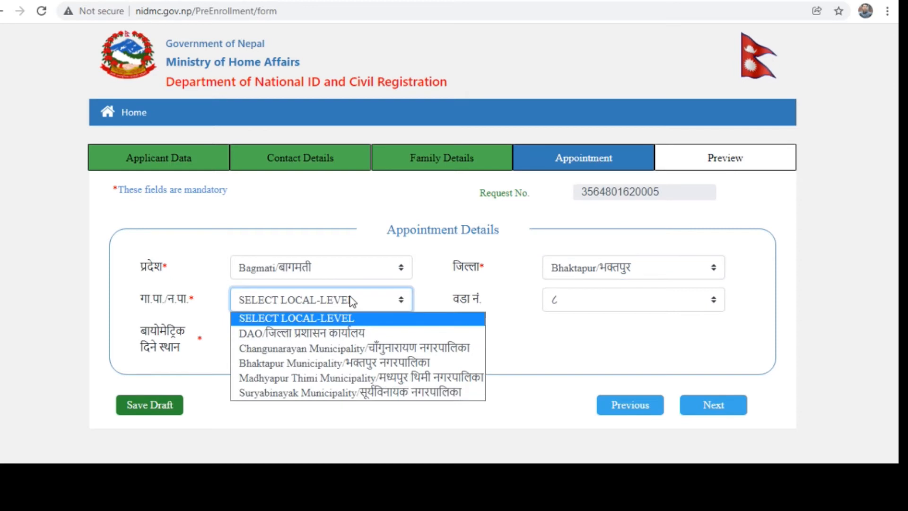
{"action": "left_click", "coordinate": [343, 348]}
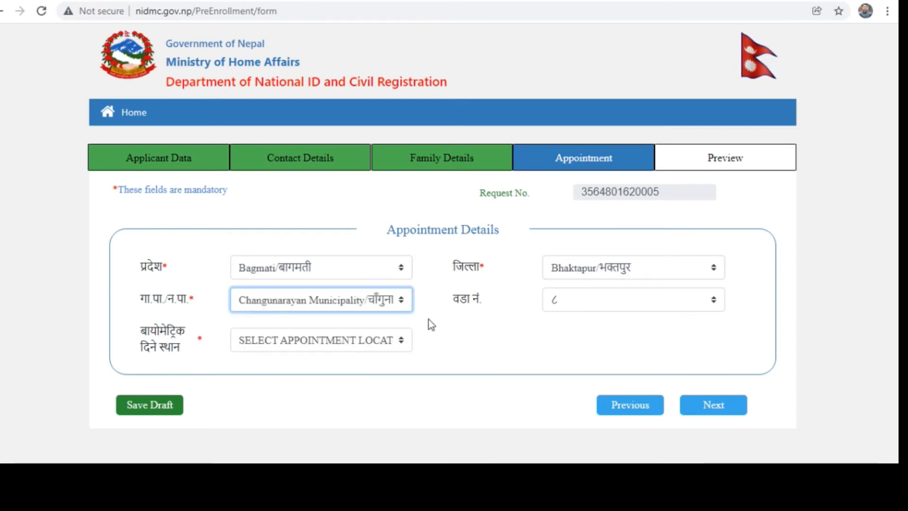
{"action": "left_click", "coordinate": [396, 339]}
{"action": "left_click", "coordinate": [396, 339]}
{"action": "left_click", "coordinate": [582, 292]}
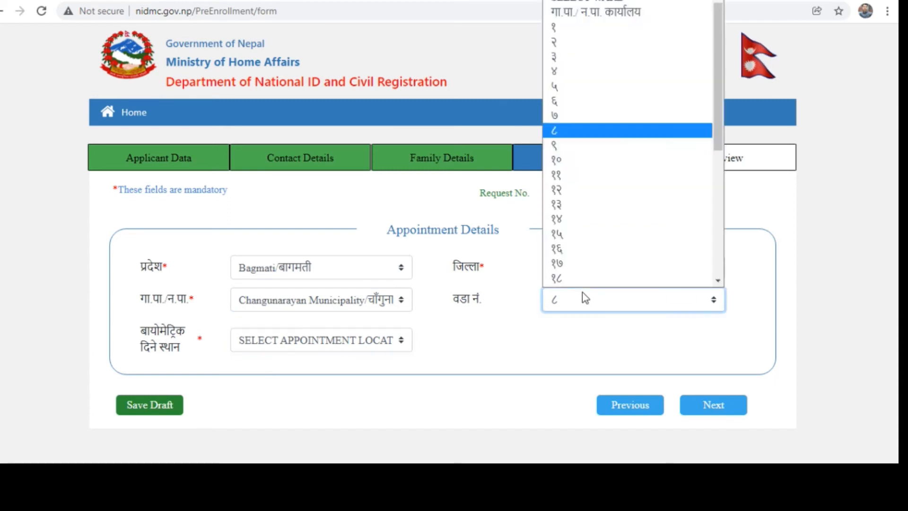
{"action": "left_click", "coordinate": [576, 38]}
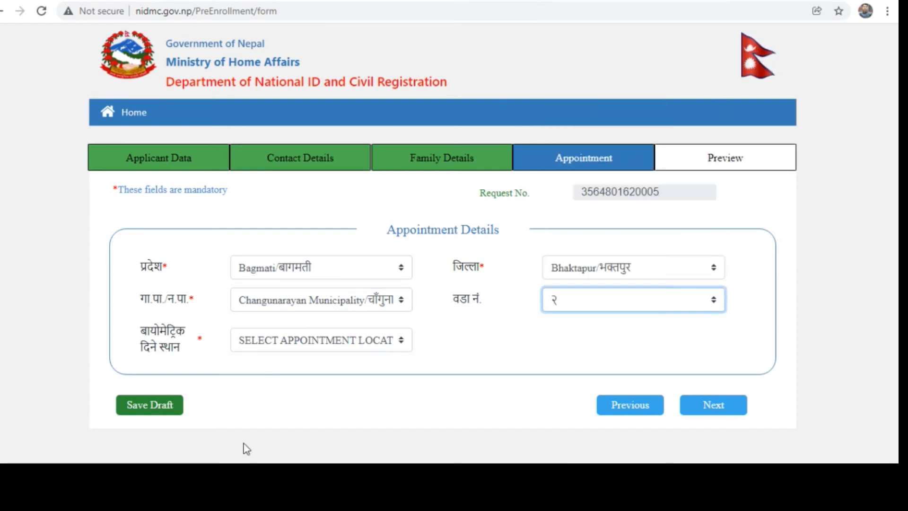
- After trying Next with no appointment location available, save the form as a draft and dismiss the Updated message
{"action": "left_click", "coordinate": [330, 341]}
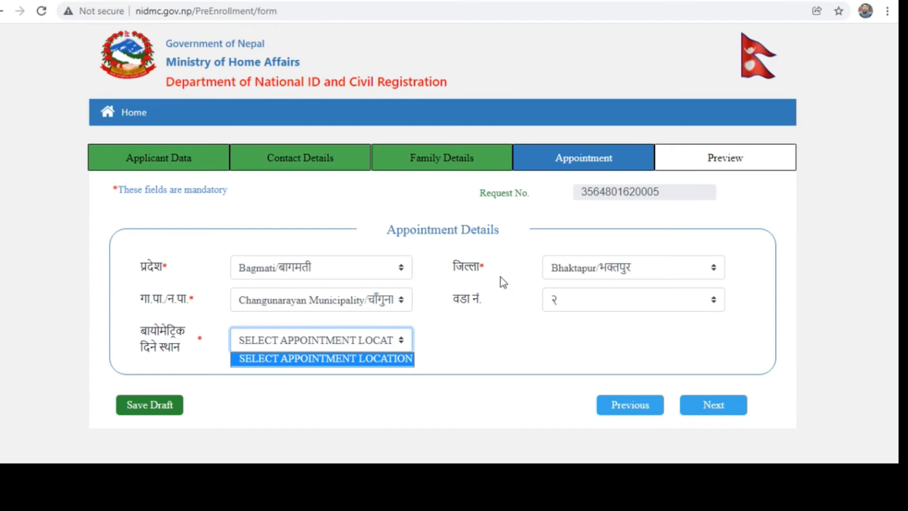
{"action": "left_click", "coordinate": [693, 406]}
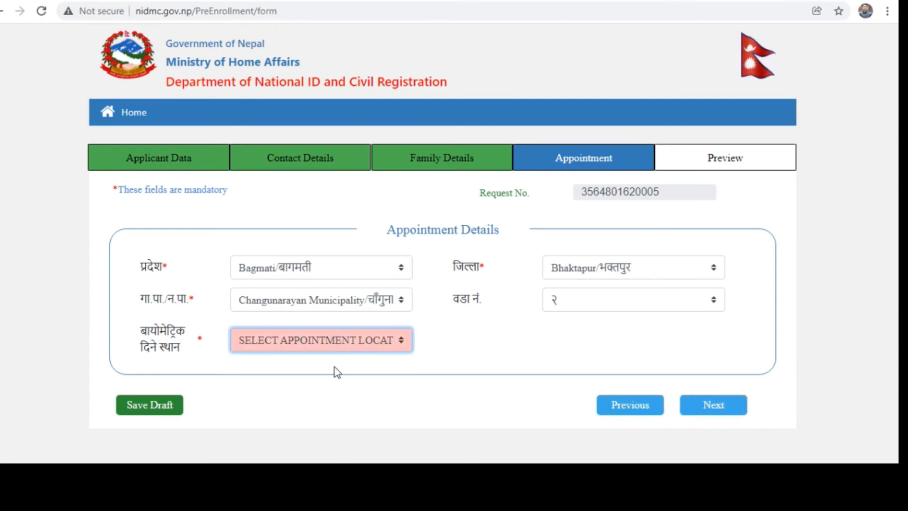
{"action": "left_click", "coordinate": [347, 340]}
{"action": "left_click", "coordinate": [320, 359]}
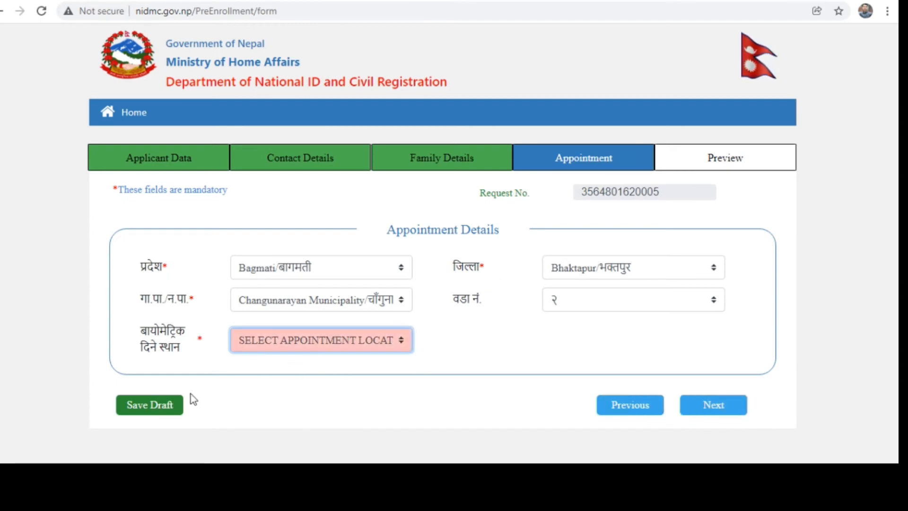
{"action": "left_click", "coordinate": [156, 406]}
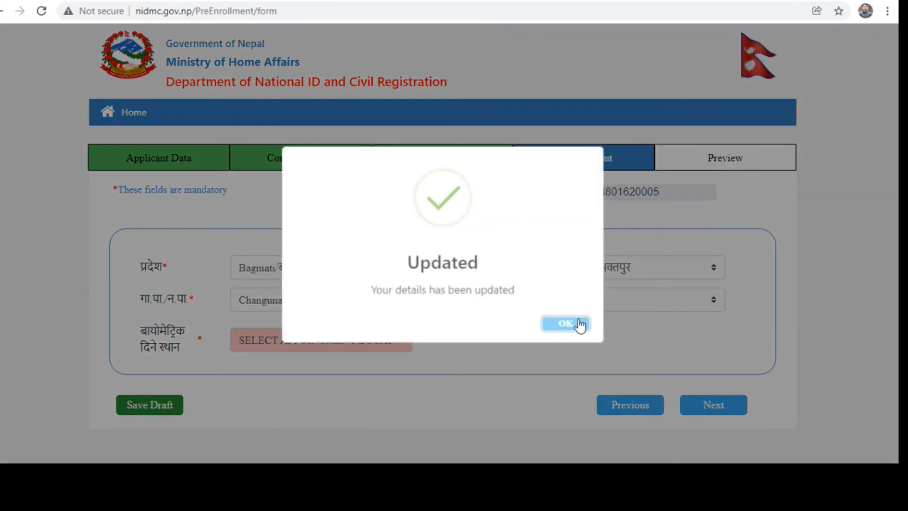
{"action": "left_click", "coordinate": [578, 323]}
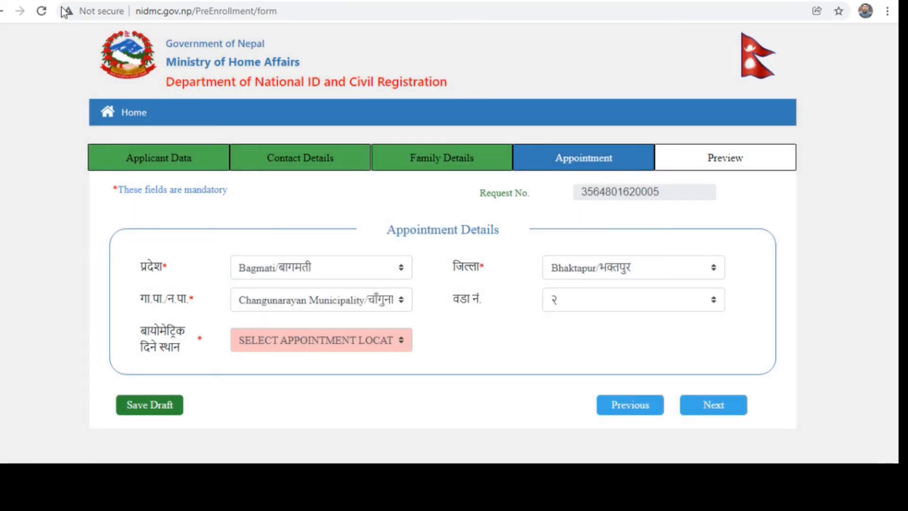
- Reopen the application from the dashboard and switch to Kathmandu district with Gokarneshwor Municipality
{"action": "left_click", "coordinate": [125, 115]}
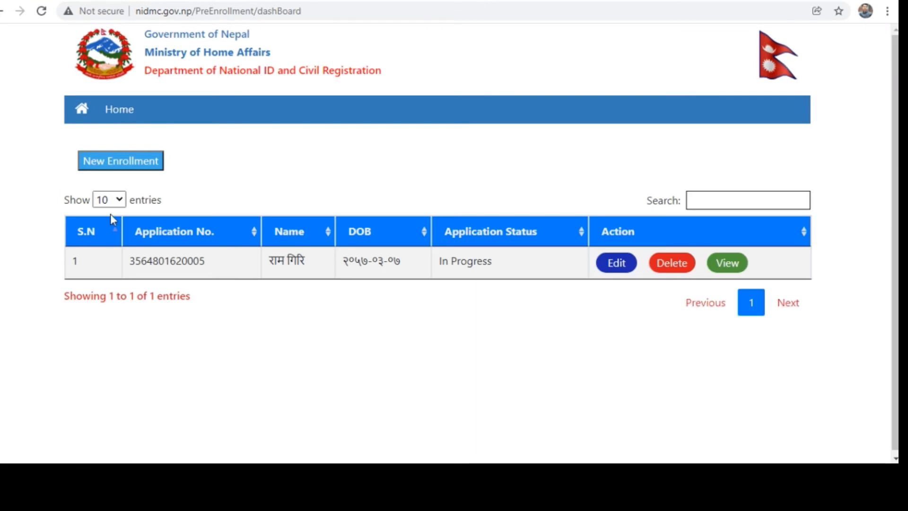
{"action": "left_click", "coordinate": [623, 266]}
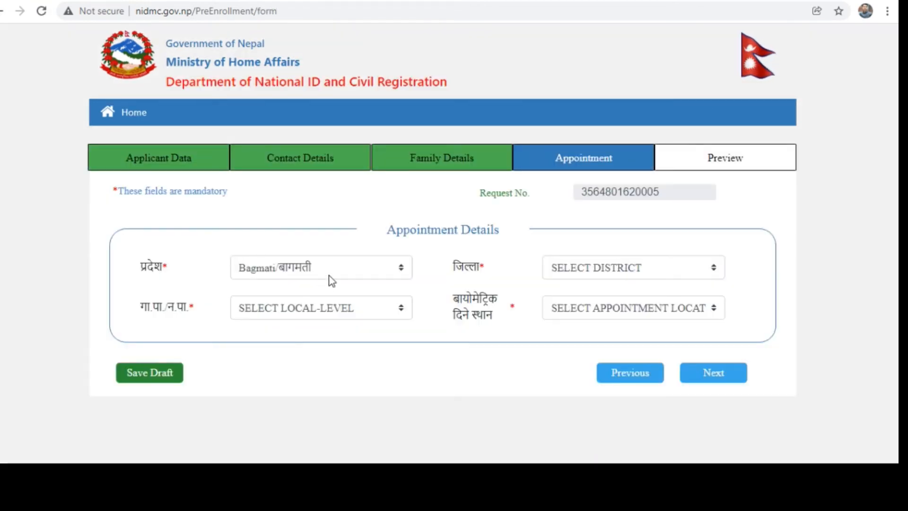
{"action": "left_click", "coordinate": [358, 306]}
{"action": "left_click", "coordinate": [638, 265]}
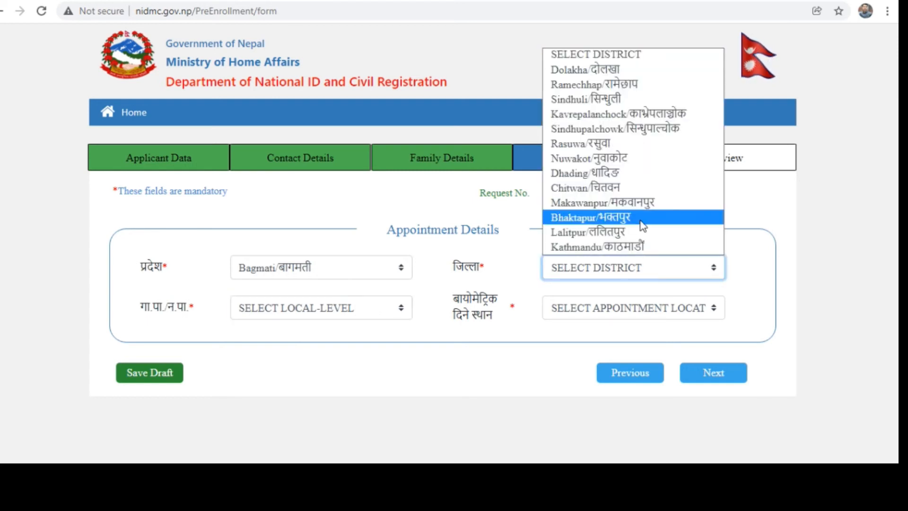
{"action": "left_click", "coordinate": [630, 247]}
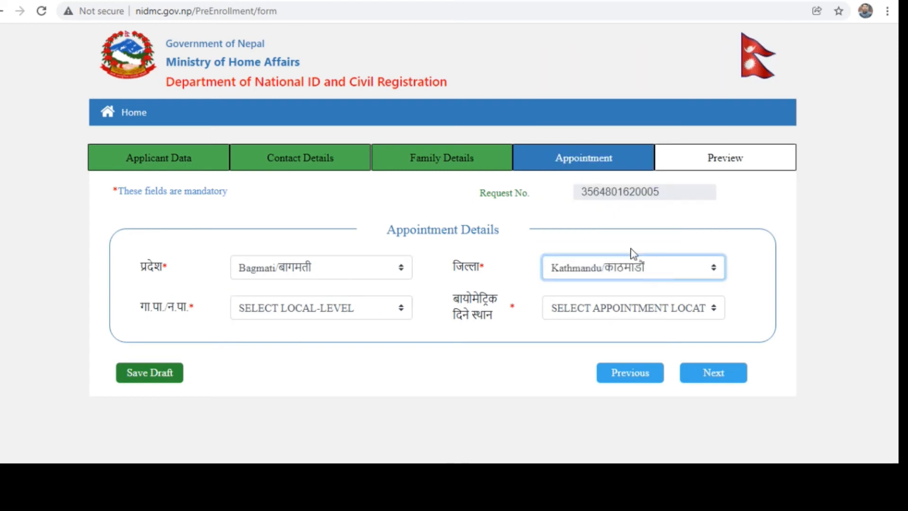
{"action": "left_click", "coordinate": [355, 304]}
{"action": "left_click", "coordinate": [409, 186]}
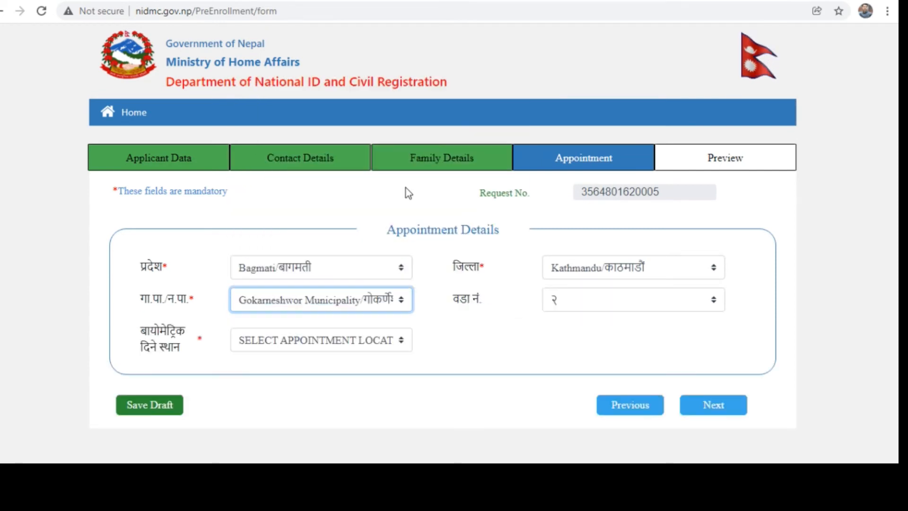
{"action": "left_click", "coordinate": [558, 305]}
{"action": "left_click", "coordinate": [559, 307]}
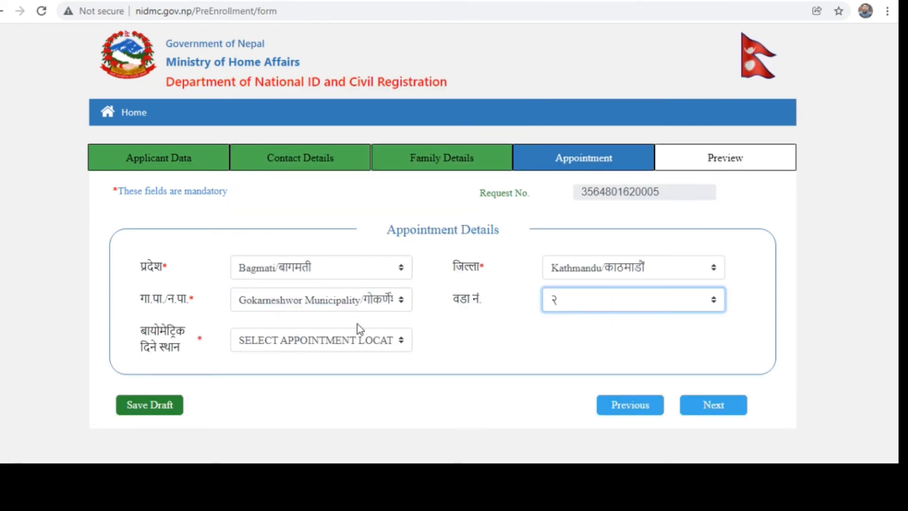
- Check the still-empty appointment location list and try advancing with Next
{"action": "left_click", "coordinate": [342, 345]}
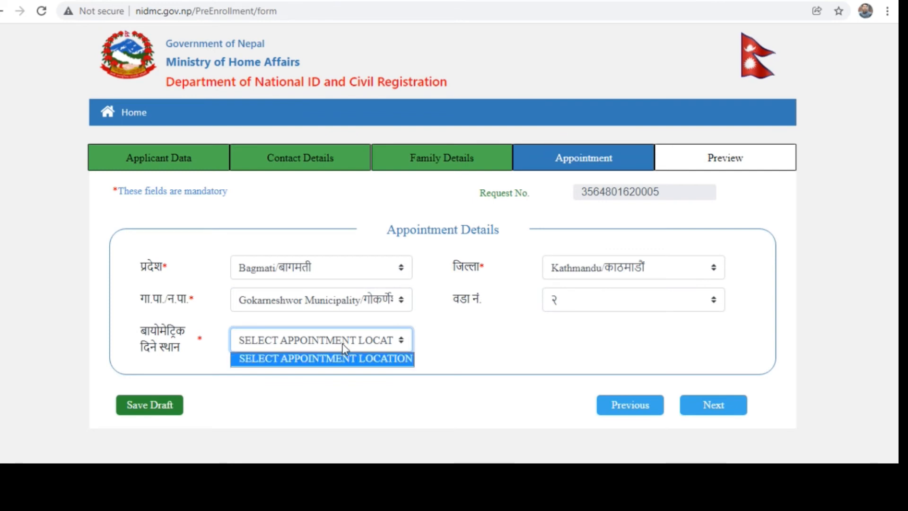
{"action": "left_click", "coordinate": [479, 331]}
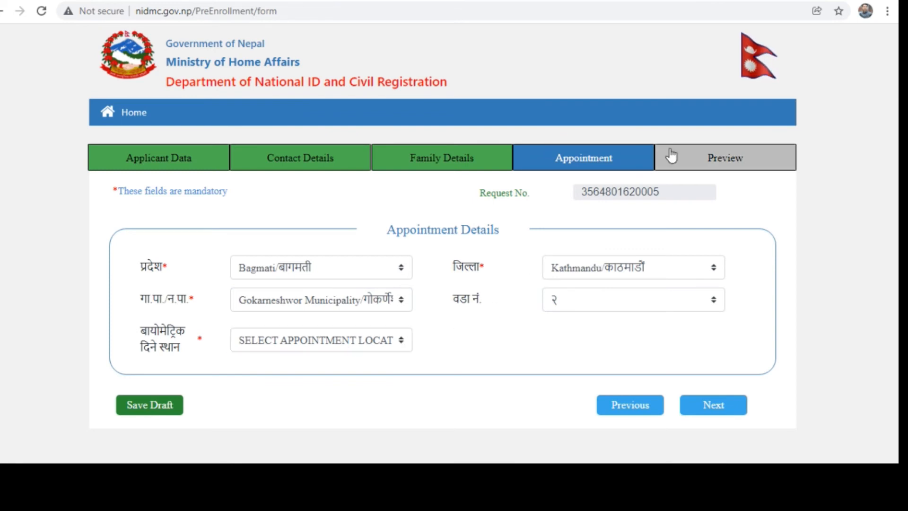
{"action": "left_click", "coordinate": [715, 408]}
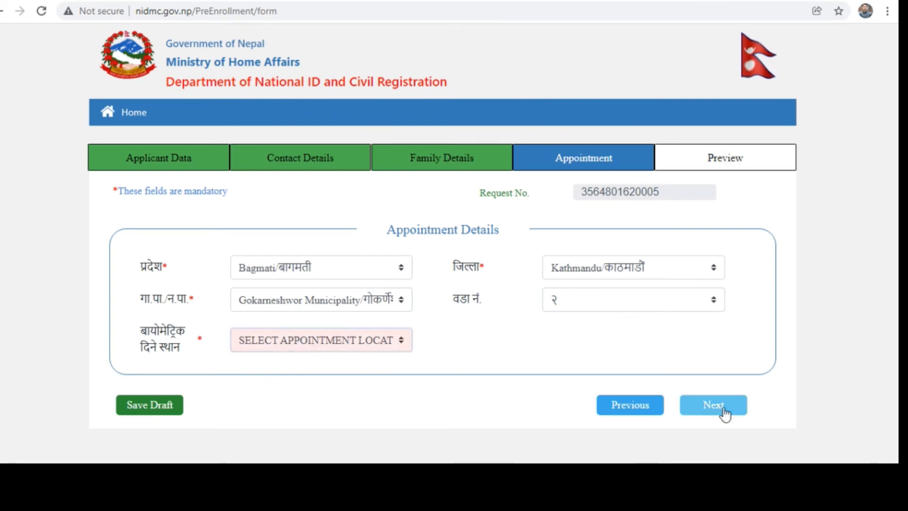
{"action": "left_click", "coordinate": [358, 335]}
{"action": "left_click", "coordinate": [358, 316]}
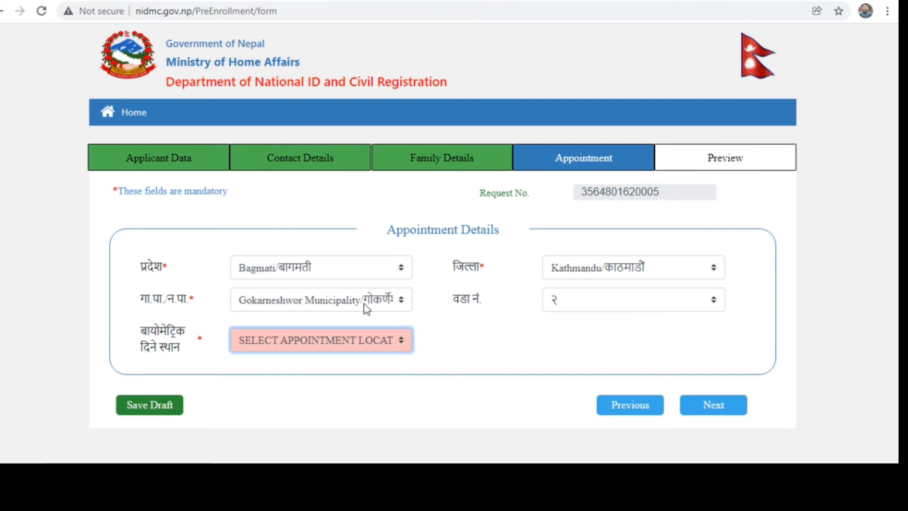
- Set municipality to DAO/जिल्ला प्रशासन कार्यालय, location जिल्ला प्रशासन कार्यालय, and continue to Preview
{"action": "left_click", "coordinate": [362, 300]}
{"action": "left_click", "coordinate": [356, 88]}
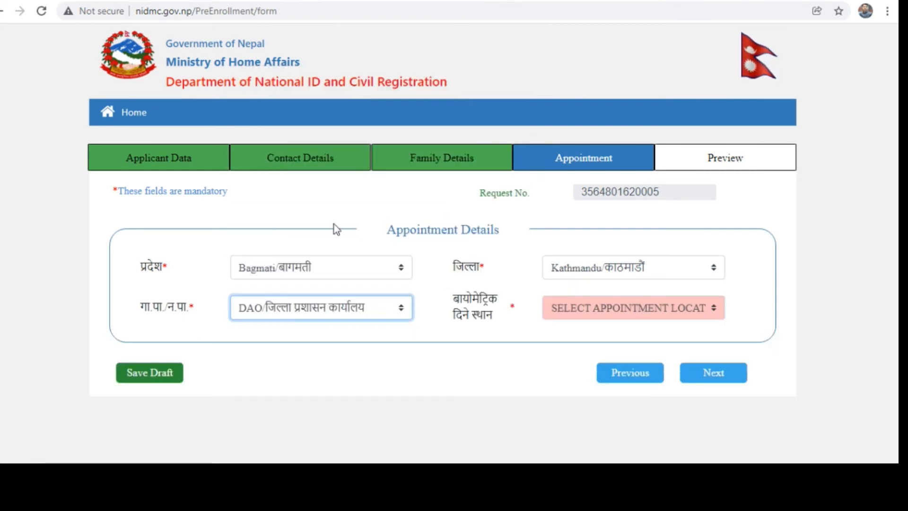
{"action": "left_click", "coordinate": [623, 313]}
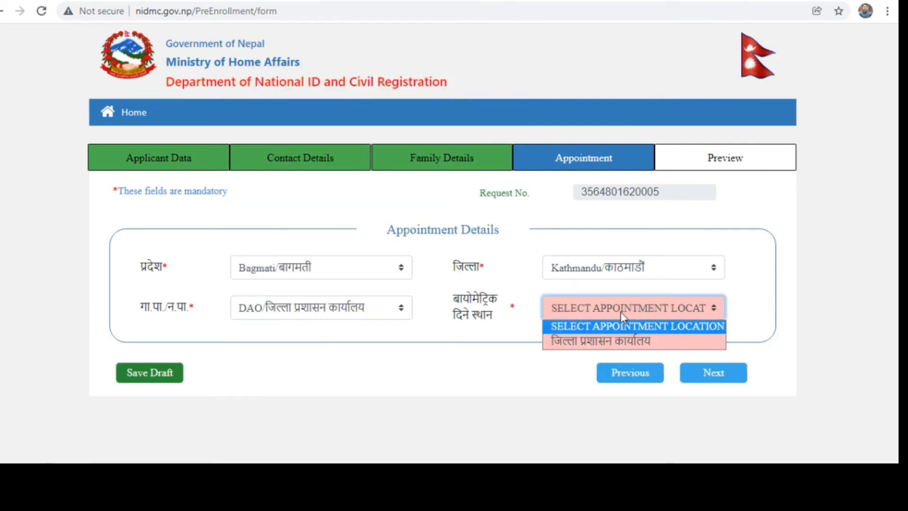
{"action": "left_click", "coordinate": [606, 341]}
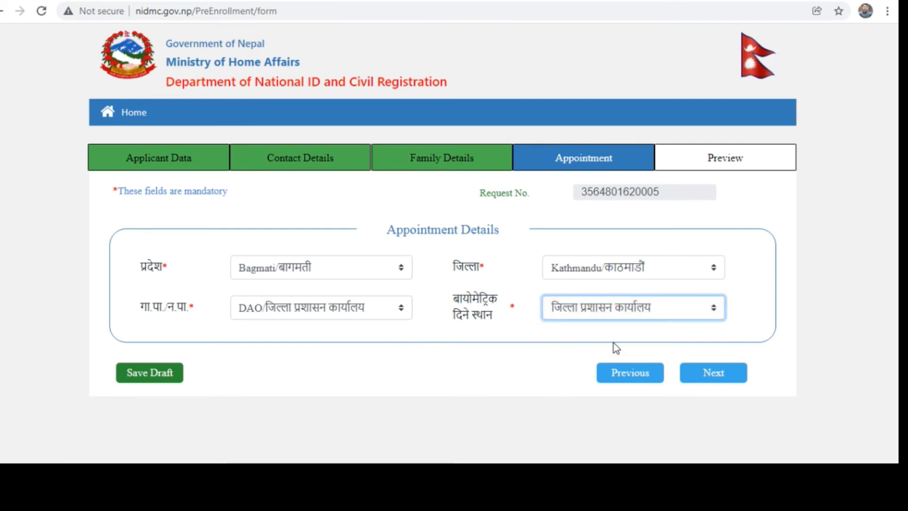
{"action": "left_click", "coordinate": [709, 373]}
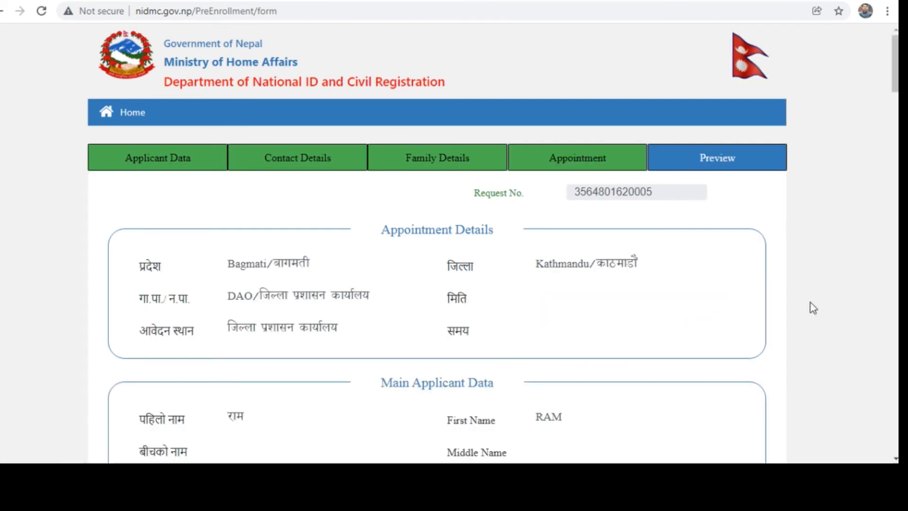
- Scroll through the full application preview and submit it, raising the 'Are you sure?' warning
{"action": "left_click_drag", "start_coordinate": [895, 85], "coordinate": [891, 460]}
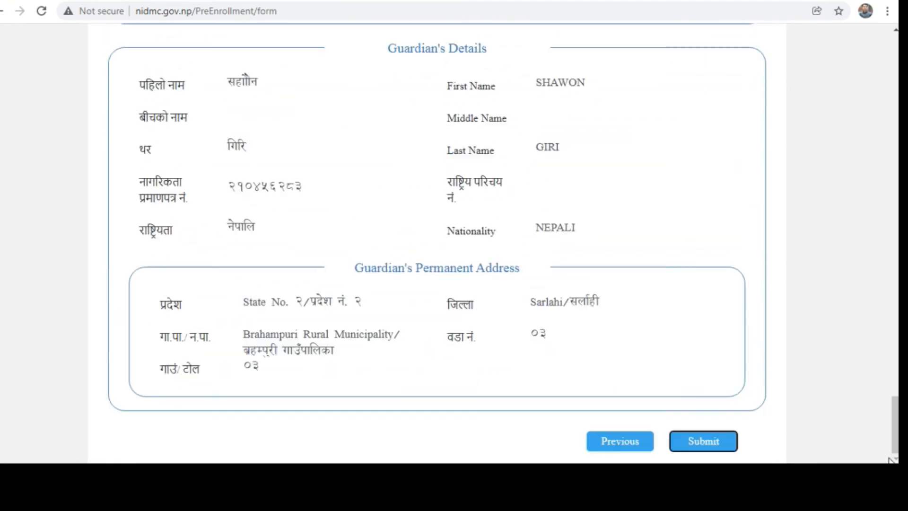
{"action": "left_click", "coordinate": [708, 442]}
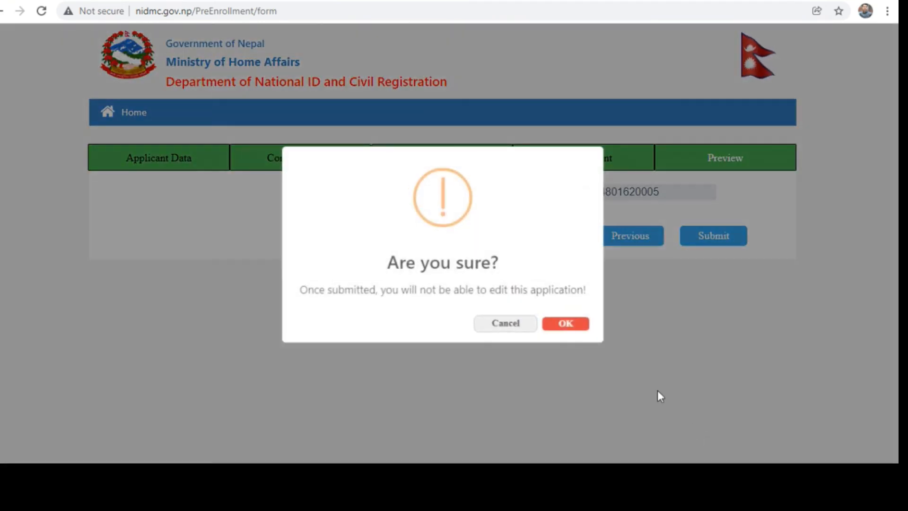
- Confirm the submission with OK and check the receipt showing the application number and applicant details
{"action": "left_click", "coordinate": [574, 324]}
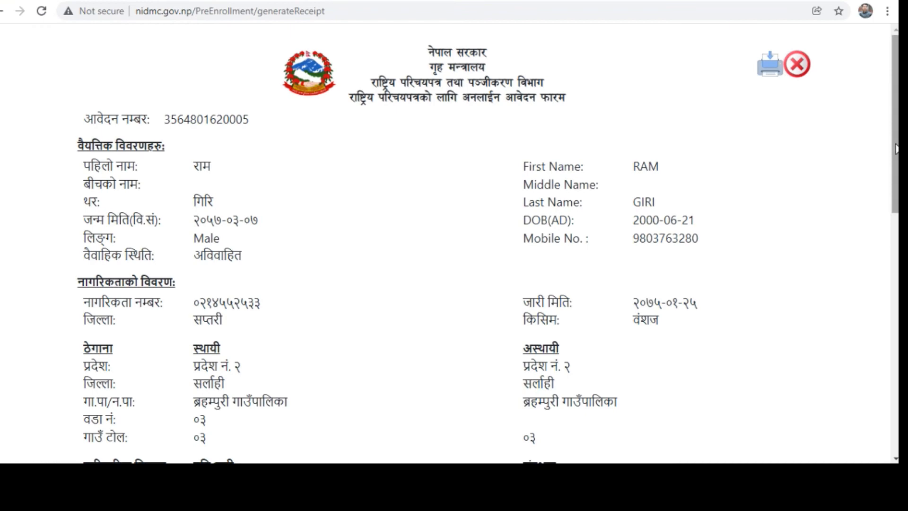
{"action": "scroll", "coordinate": [895, 149], "scroll_direction": "down", "scroll_amount": 12}
{"action": "scroll", "coordinate": [890, 456], "scroll_direction": "up", "scroll_amount": 12}
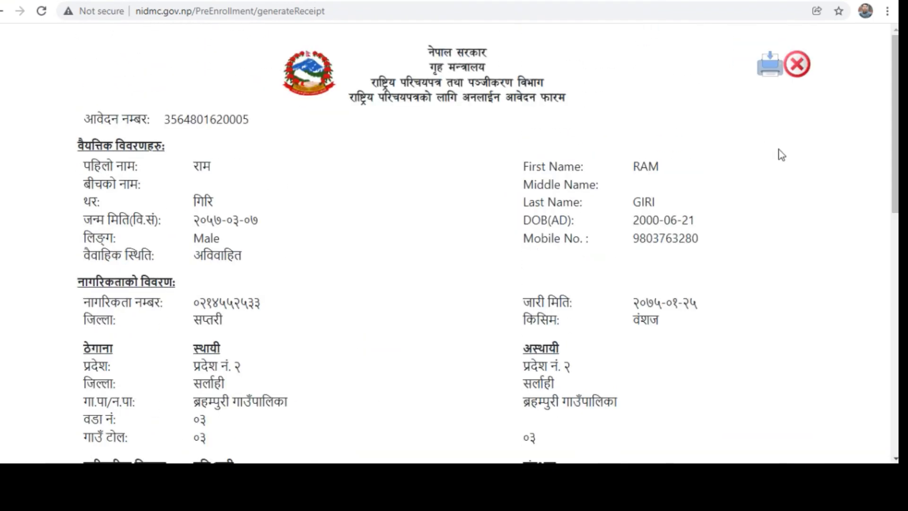
{"action": "left_click", "coordinate": [771, 64]}
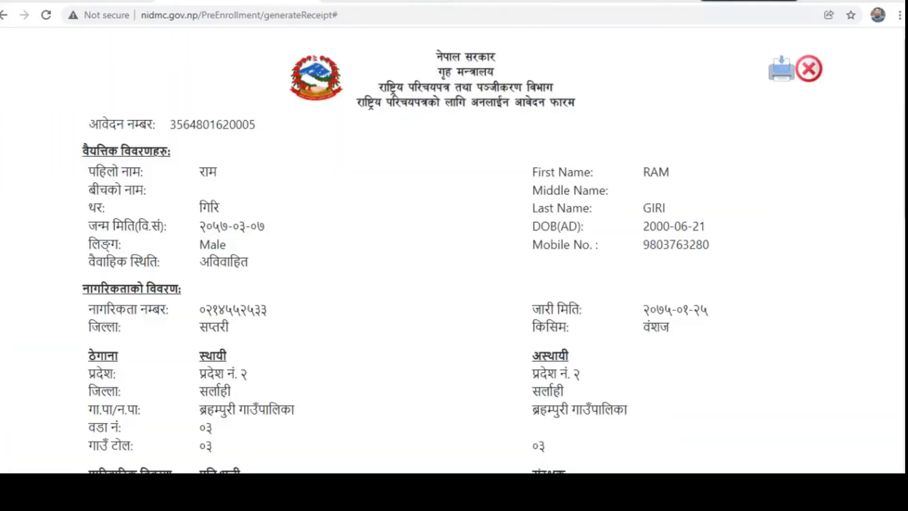
- Preview the receipt with Save as PDF as destination, close printing, and return to the YouTube channel
{"action": "left_click", "coordinate": [776, 79]}
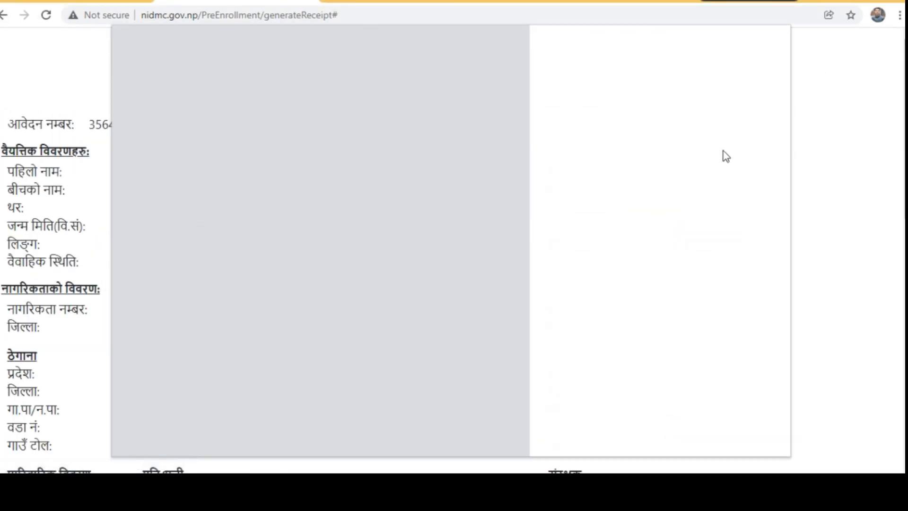
{"action": "left_click", "coordinate": [713, 89]}
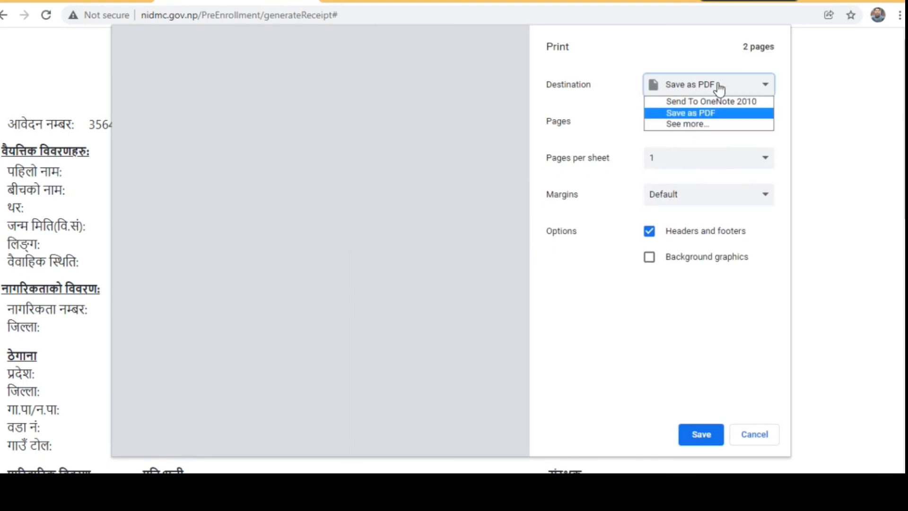
{"action": "left_click", "coordinate": [764, 434]}
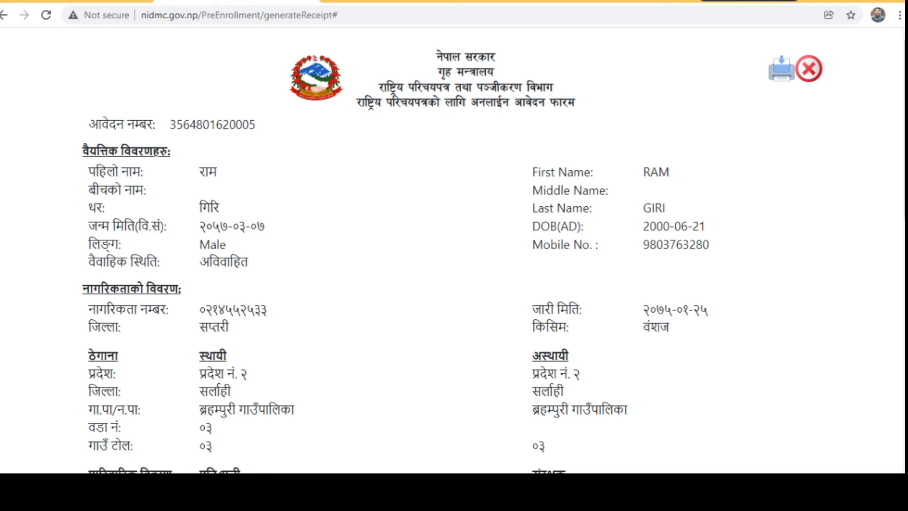
{"action": "mouse_move", "coordinate": [906, 128]}
{"action": "left_mouse_down"}
{"action": "mouse_move", "coordinate": [906, 383]}
{"action": "mouse_move", "coordinate": [906, 128]}
{"action": "mouse_move", "coordinate": [865, 336]}
{"action": "mouse_move", "coordinate": [905, 123]}
{"action": "left_mouse_up"}
{"action": "scroll", "coordinate": [492, 251], "scroll_direction": "down", "scroll_amount": 1}
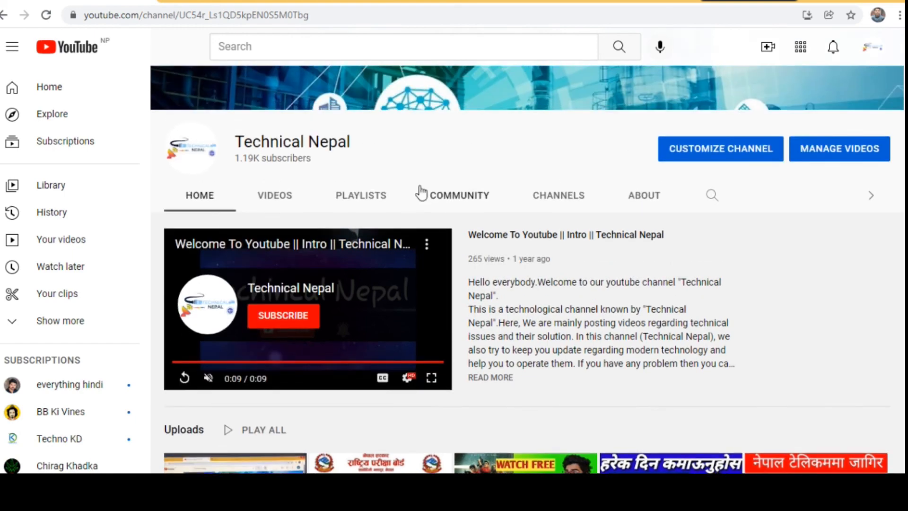
- Show Technical Nepal's Videos tab and browse uploads like the Sunday live stream and NEB result video
{"action": "left_click", "coordinate": [308, 204]}
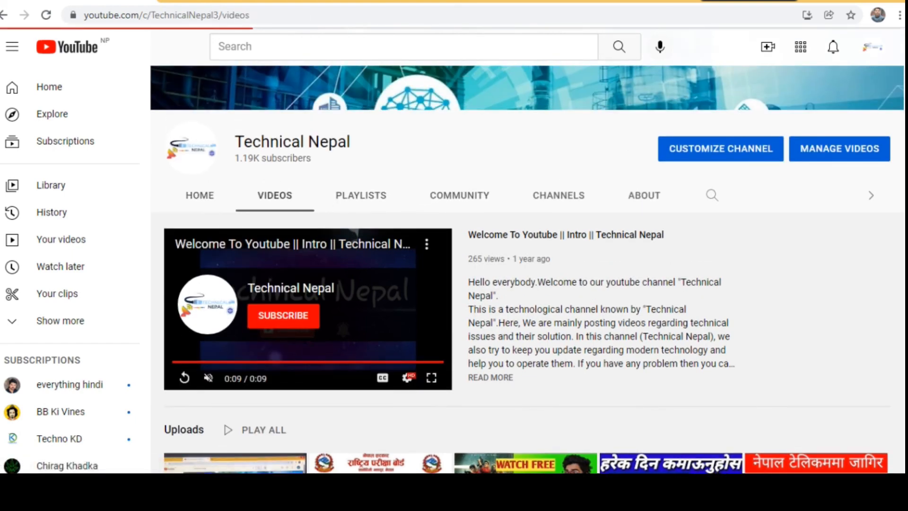
{"action": "scroll", "coordinate": [525, 283], "scroll_direction": "down", "scroll_amount": 15}
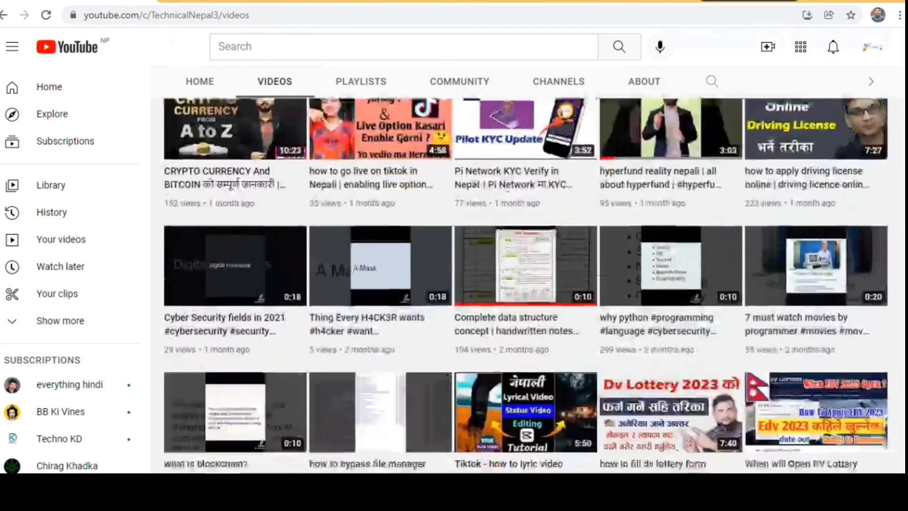
{"action": "scroll", "coordinate": [525, 284], "scroll_direction": "down", "scroll_amount": 3}
{"action": "scroll", "coordinate": [525, 283], "scroll_direction": "up", "scroll_amount": 20}
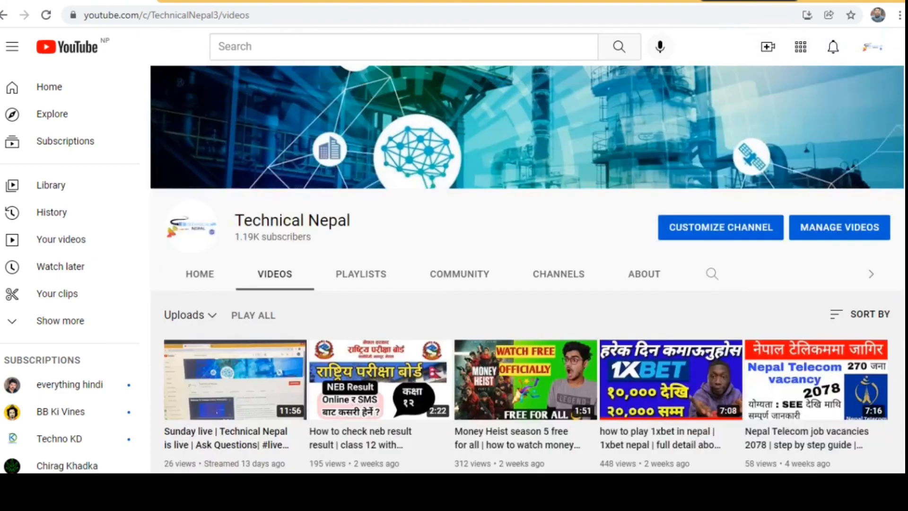
{"action": "scroll", "coordinate": [528, 267], "scroll_direction": "down", "scroll_amount": 1}
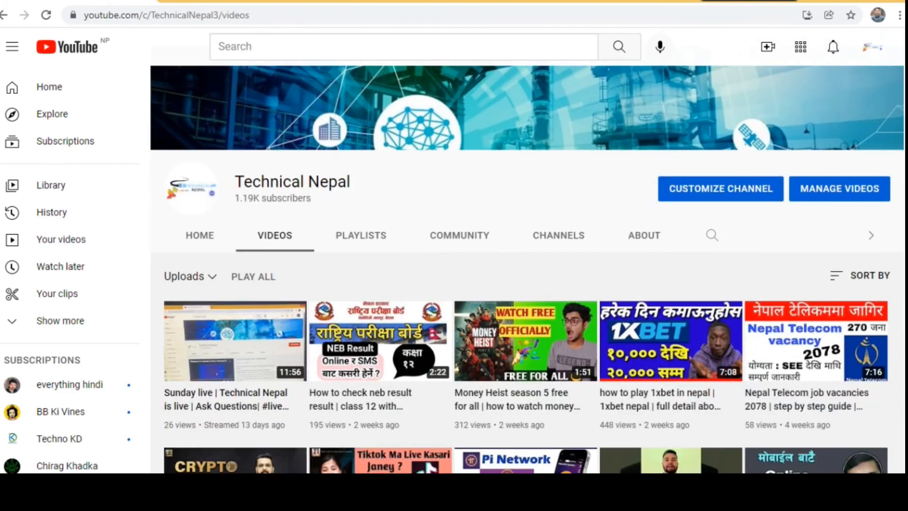
{"action": "scroll", "coordinate": [525, 284], "scroll_direction": "down", "scroll_amount": 10}
{"action": "scroll", "coordinate": [525, 283], "scroll_direction": "up", "scroll_amount": 8}
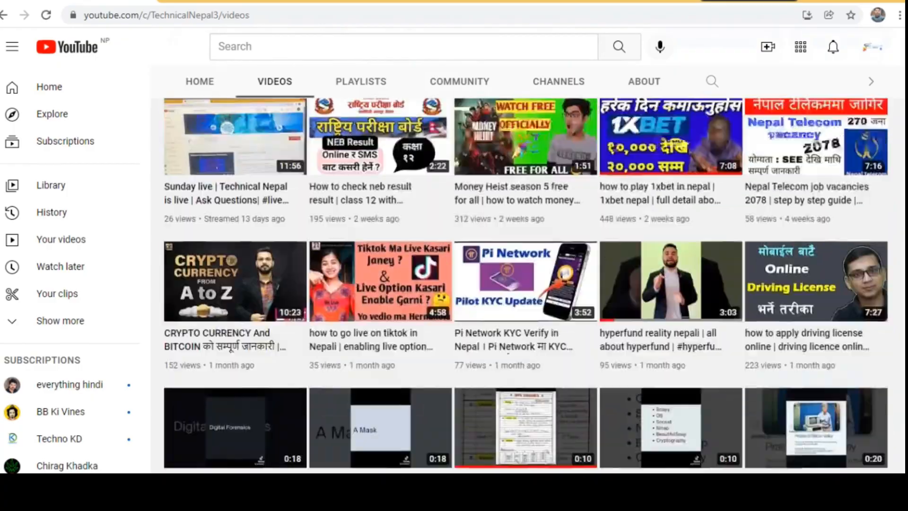
{"action": "scroll", "coordinate": [524, 284], "scroll_direction": "up", "scroll_amount": 5}
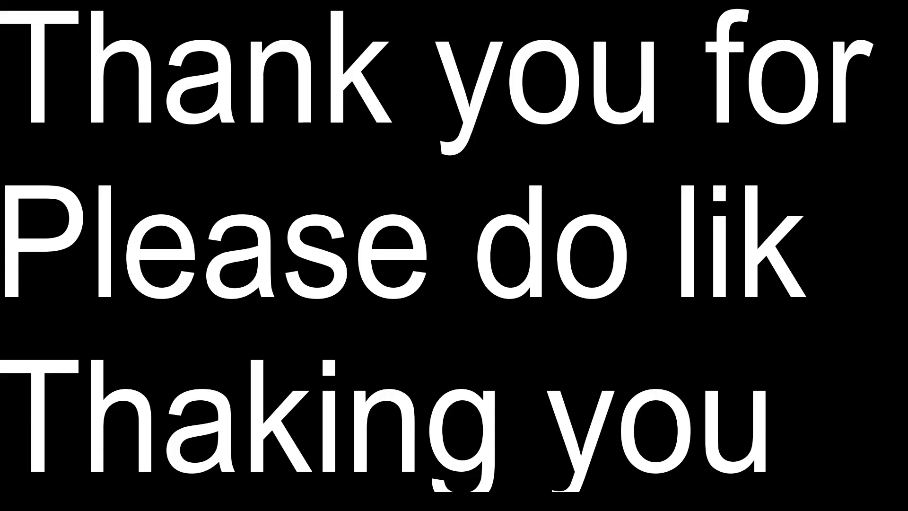